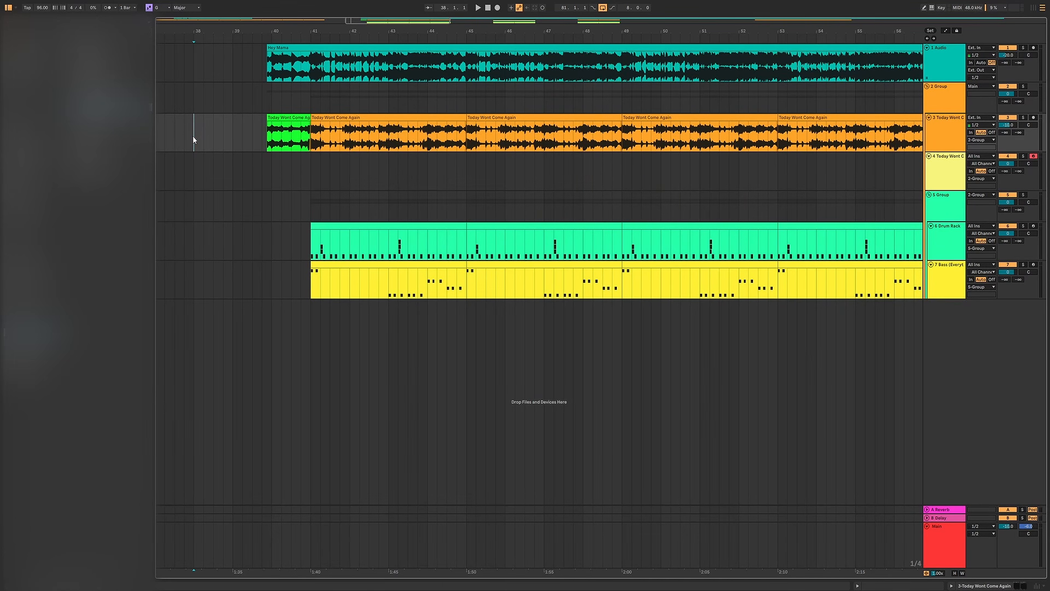
- Examine the looped Today Wont Come Again sample together with the Drum Rack and bass clips from bar 41
left_click(339, 117)
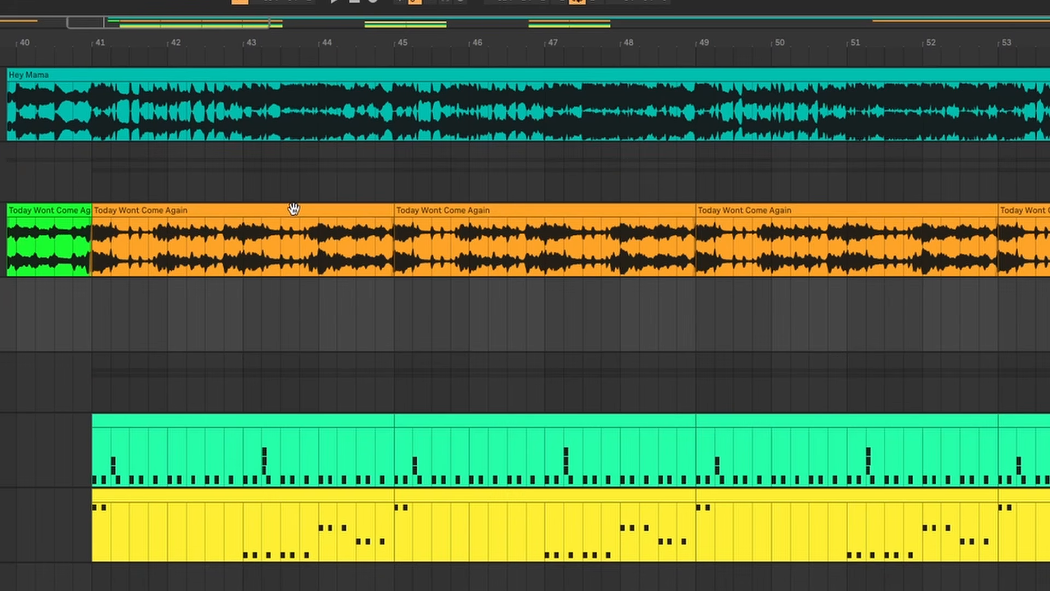
left_click(293, 207)
left_click(632, 224)
left_click(742, 215)
left_click(174, 328)
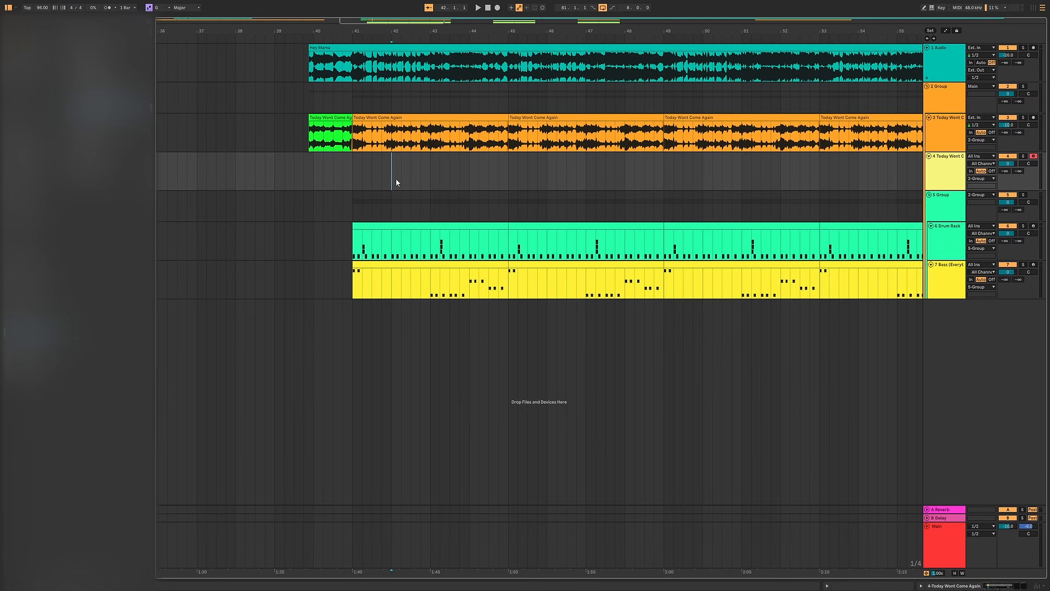
left_click(368, 256)
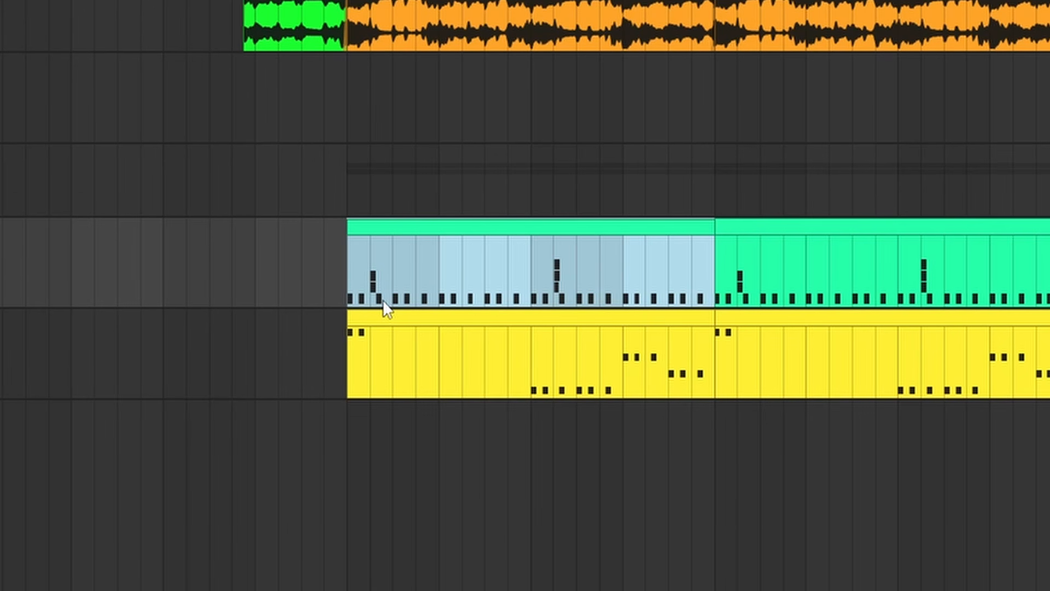
left_click(713, 374)
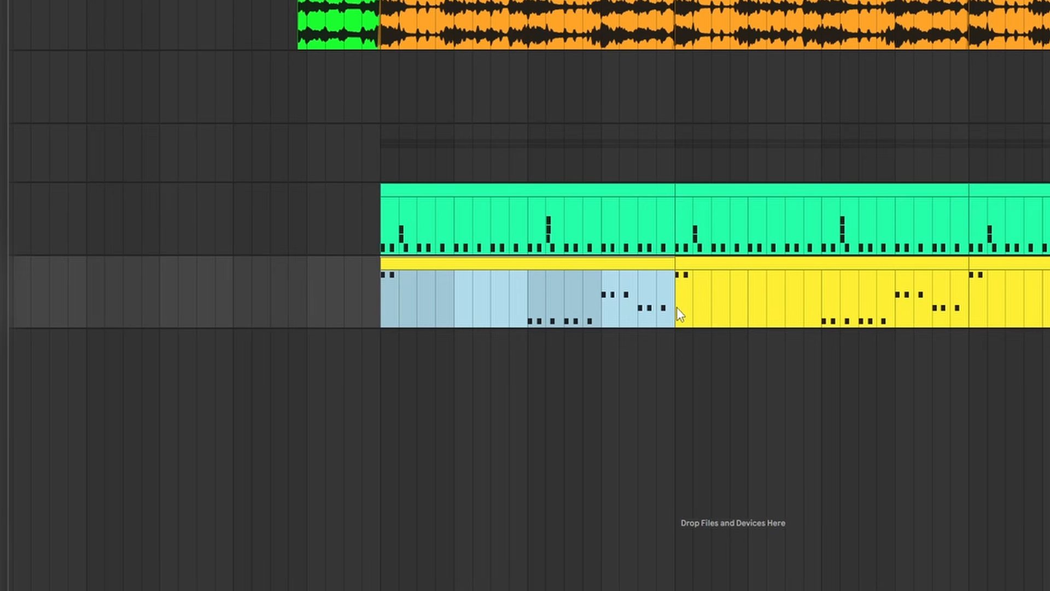
left_click(536, 364)
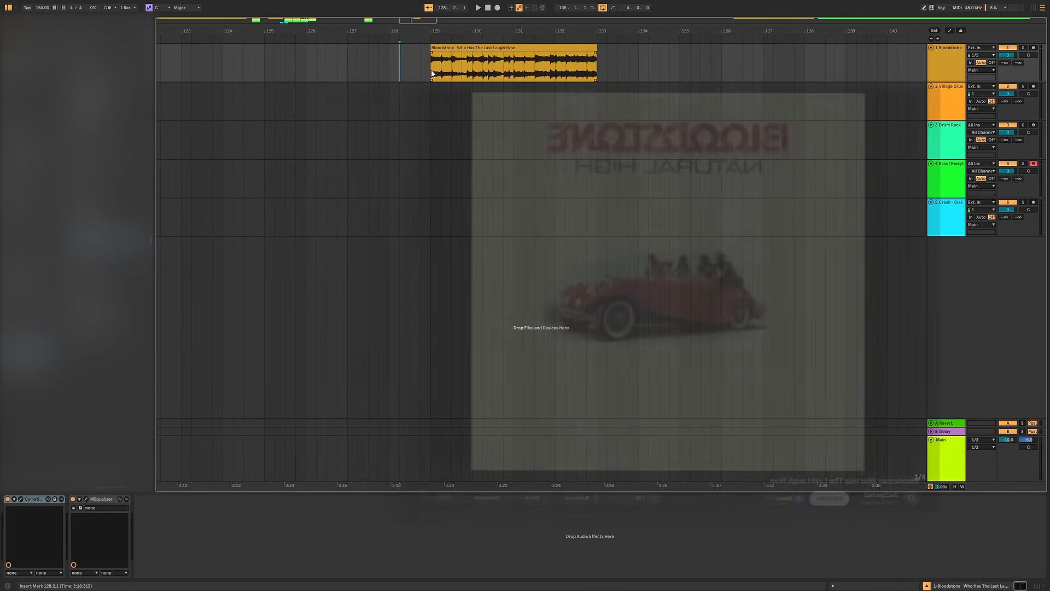
- Play the Bloodstone sample clip from bar 129, both in its stretched form and looped over four bars
left_click(431, 73)
key("space")
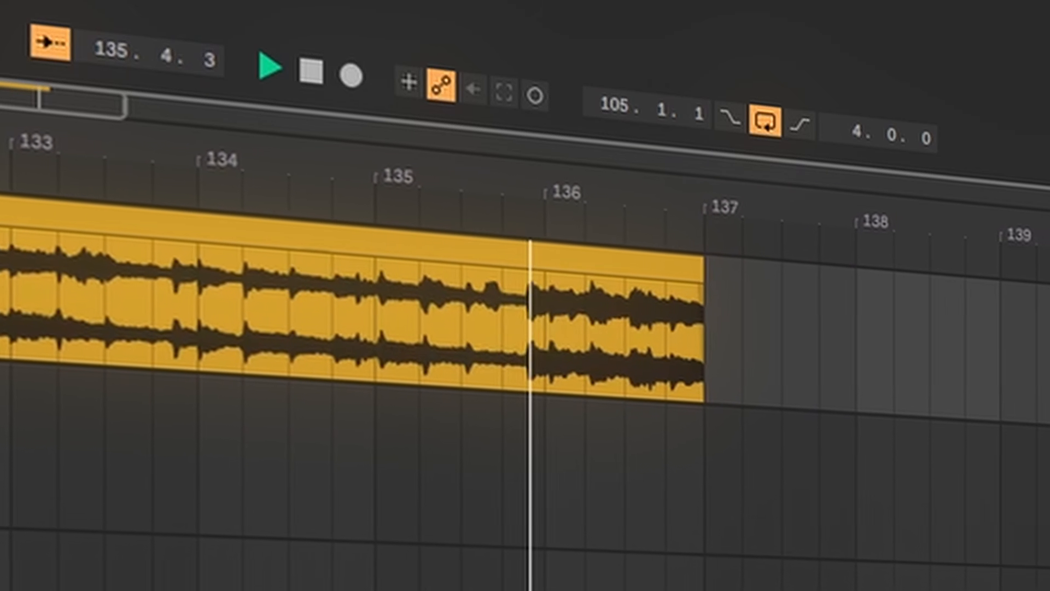
left_click(146, 171)
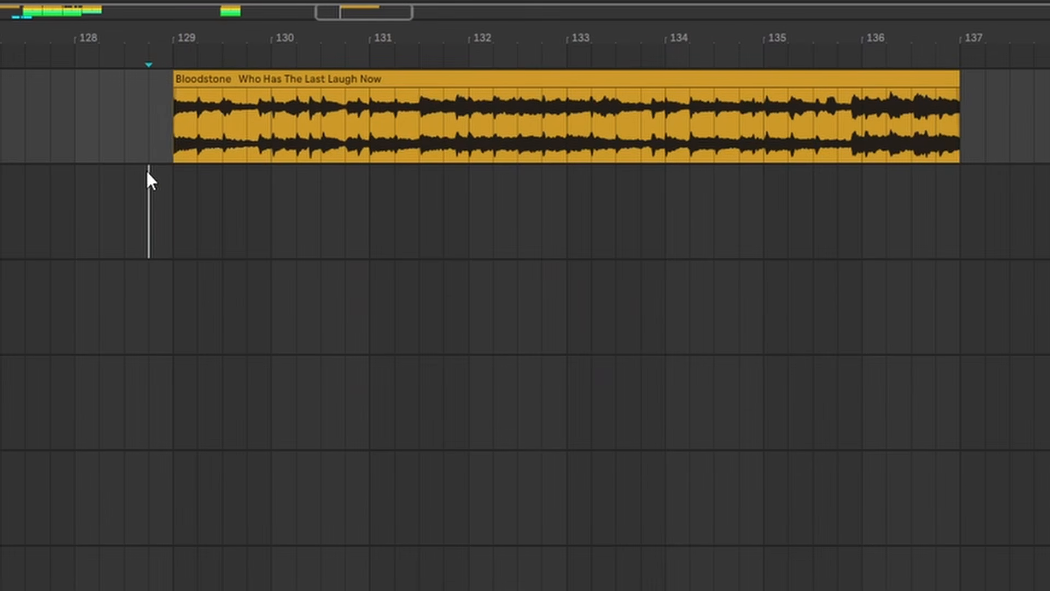
left_click_drag(577, 119, 575, 117)
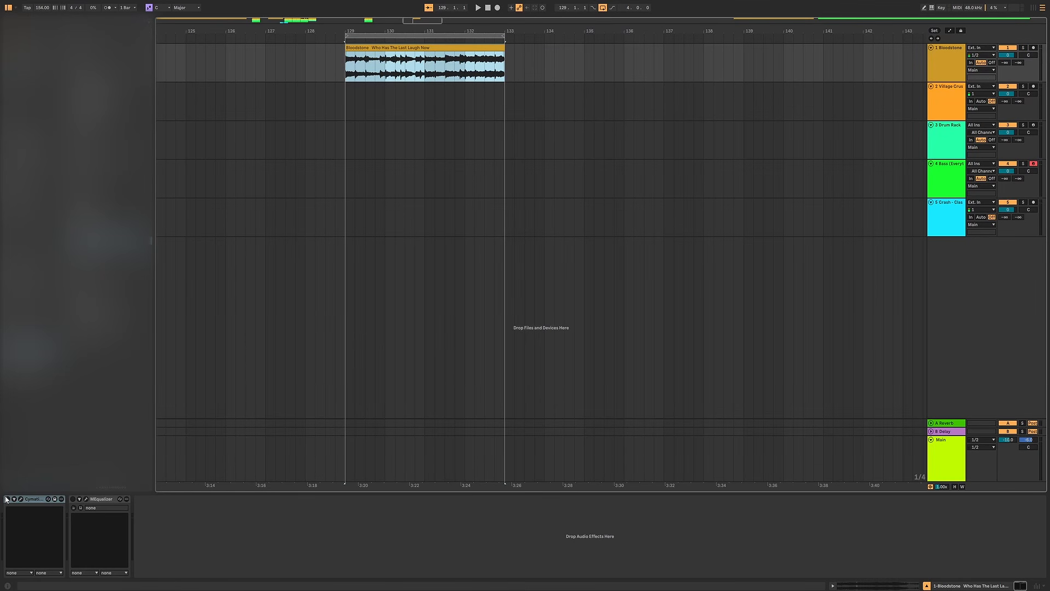
key("space")
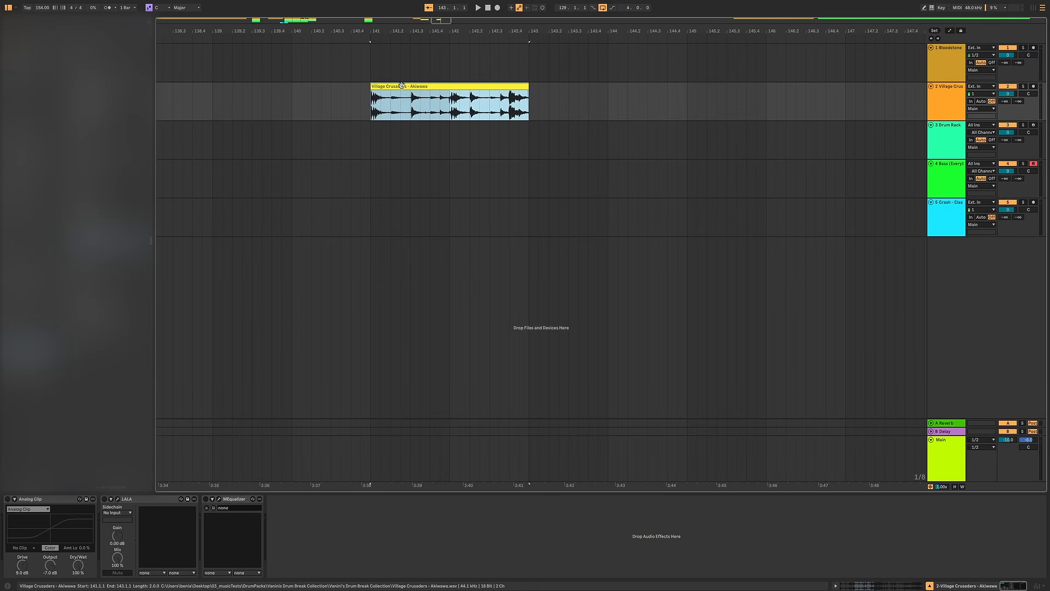
- Loop the Village Crusaders drum break and enable the Analog Clip and LALA effects on its track for playback
key("ctrl+l")
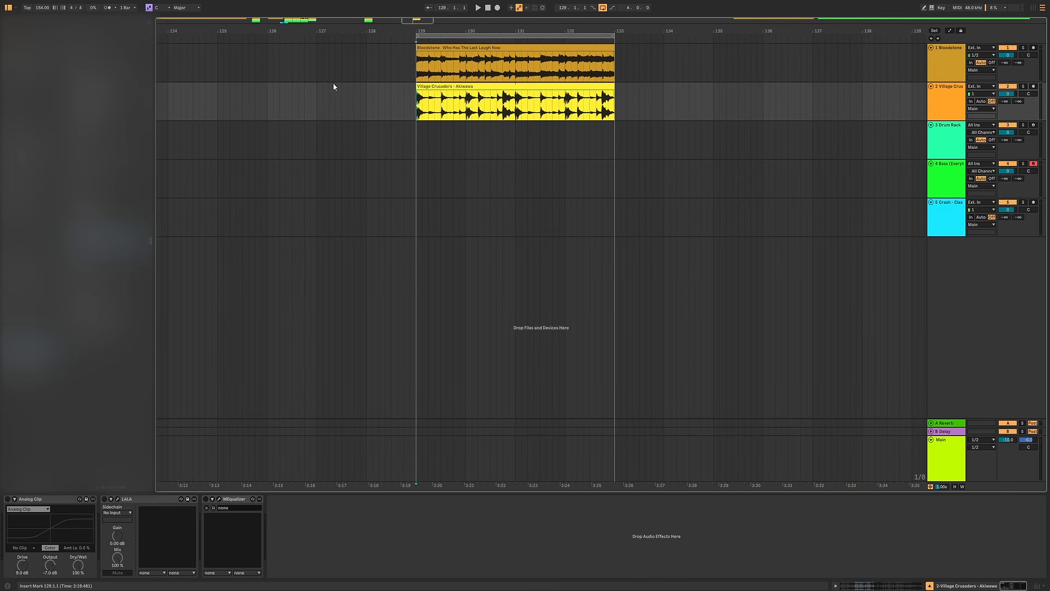
key("space")
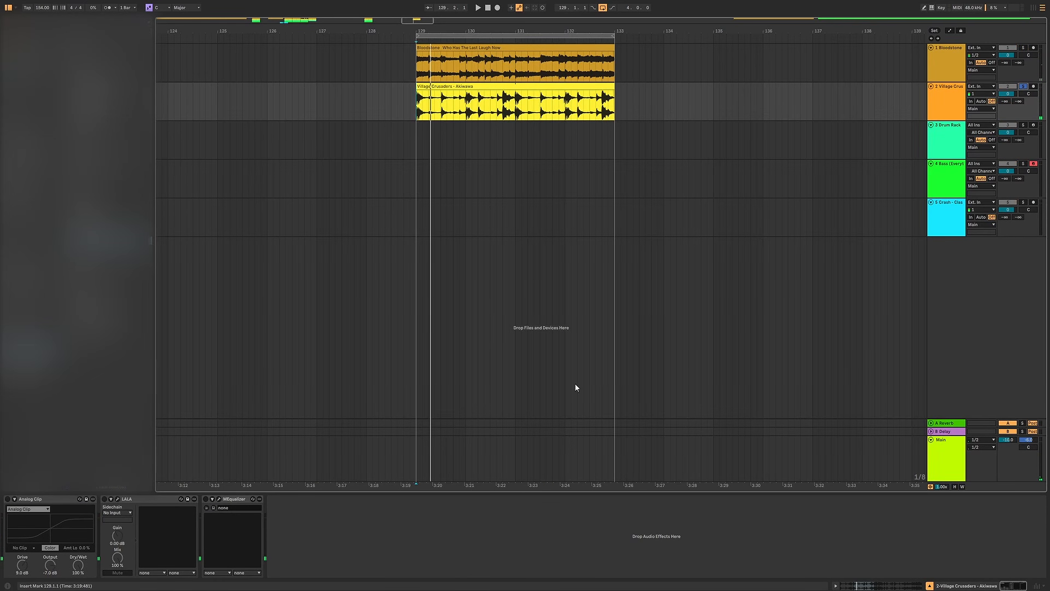
left_click(9, 499)
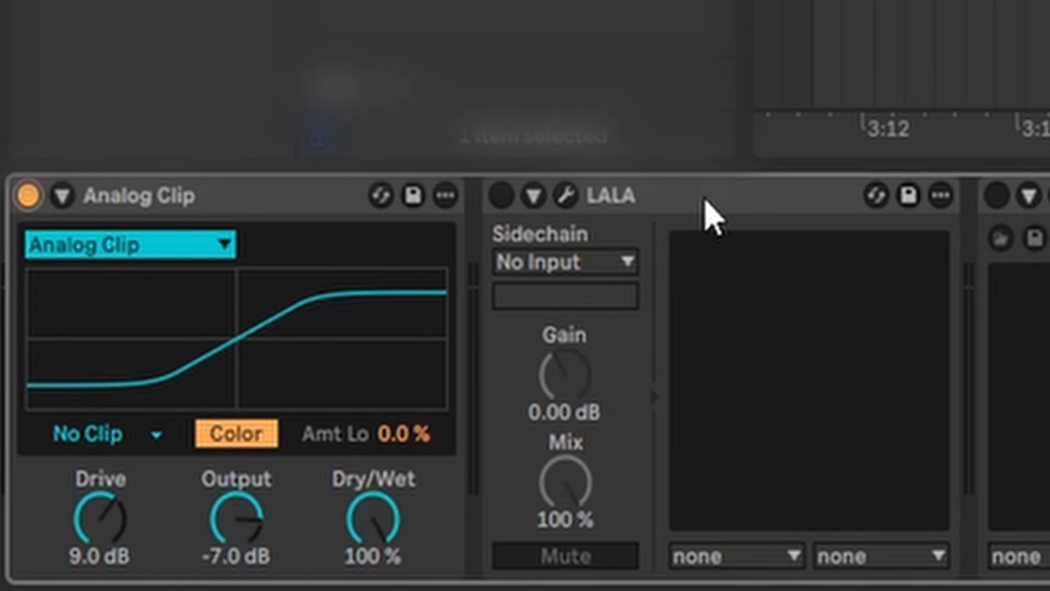
left_click(501, 196)
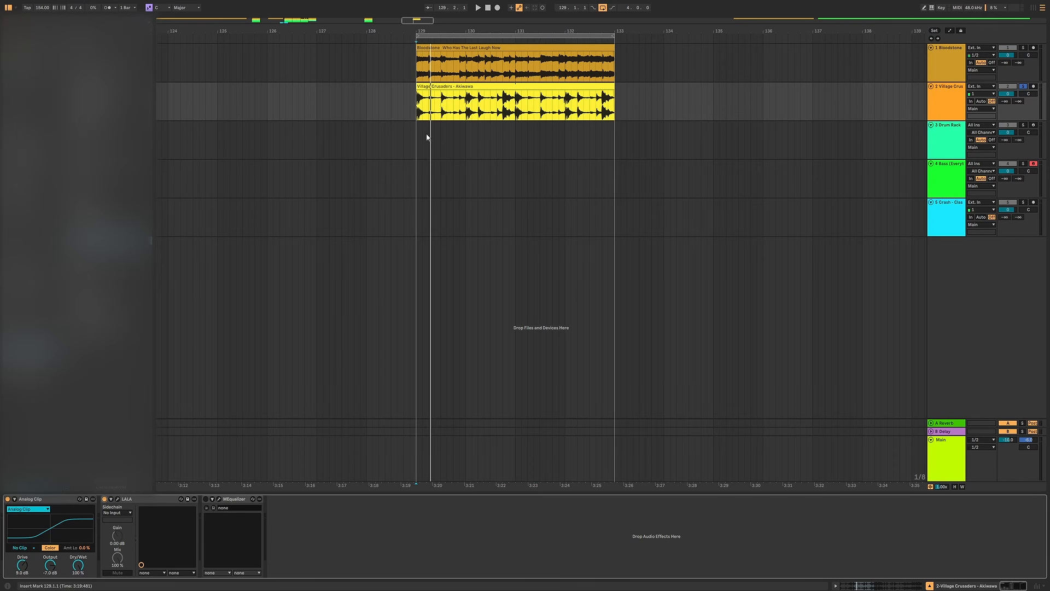
key("space")
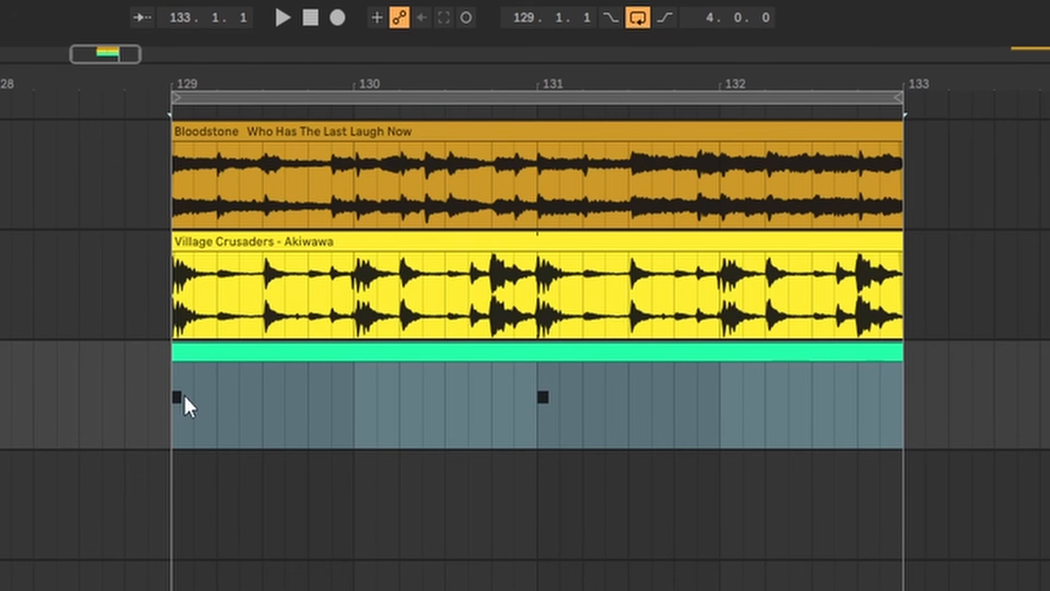
- Play the loop from bar 129 to hear the Drum Rack kick pattern and the bass line with the Bloodstone sample
left_click(173, 410)
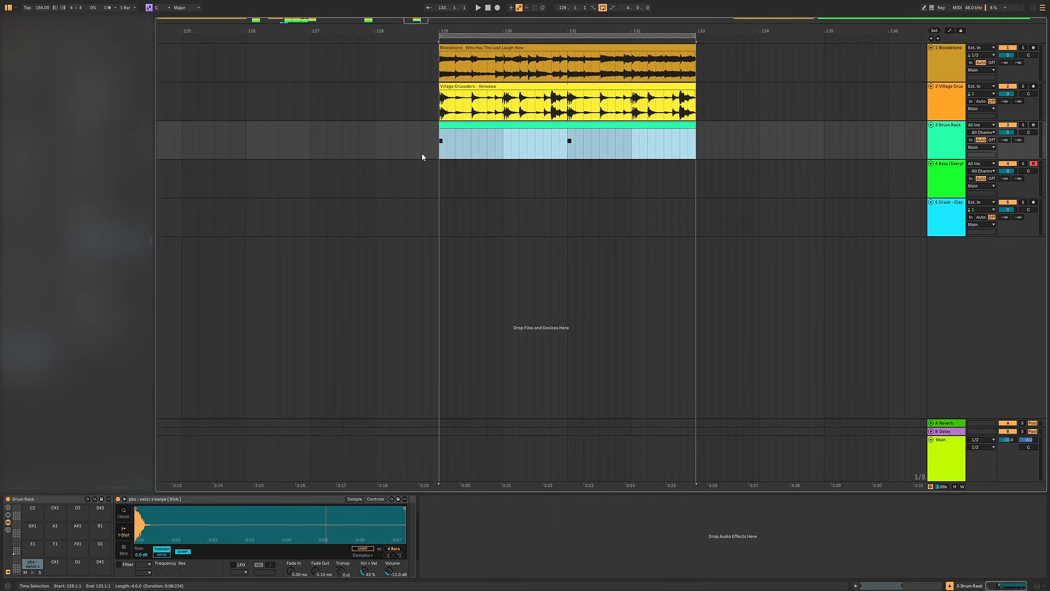
left_click(151, 419)
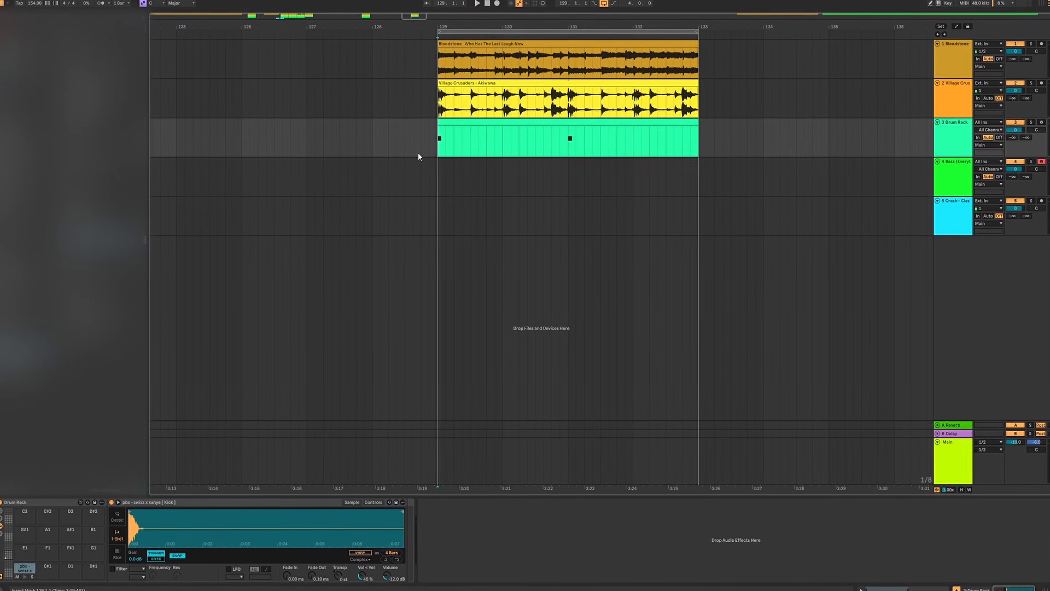
key("space")
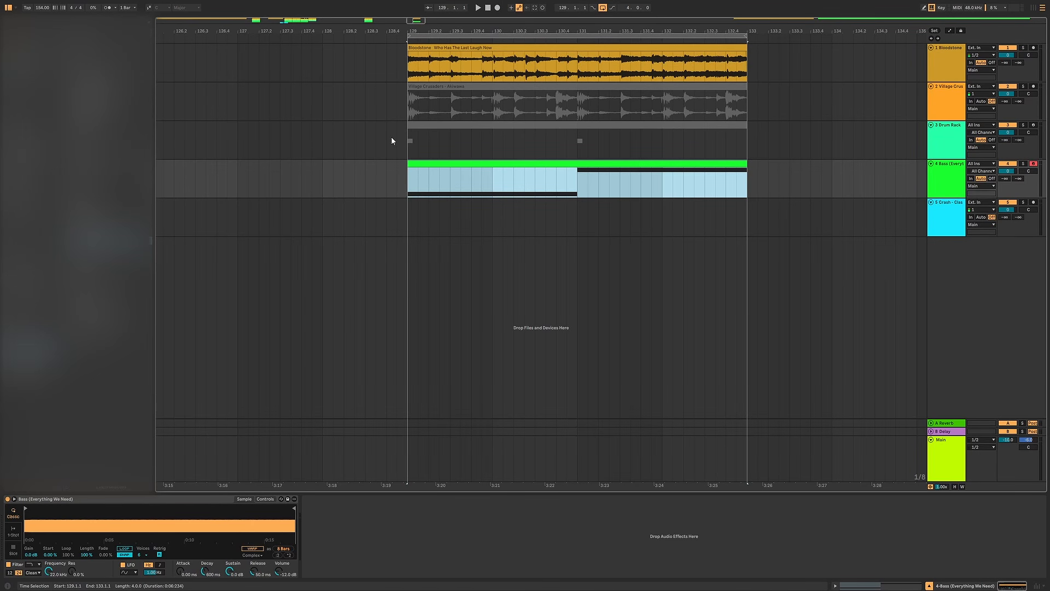
left_click(405, 180)
key("space")
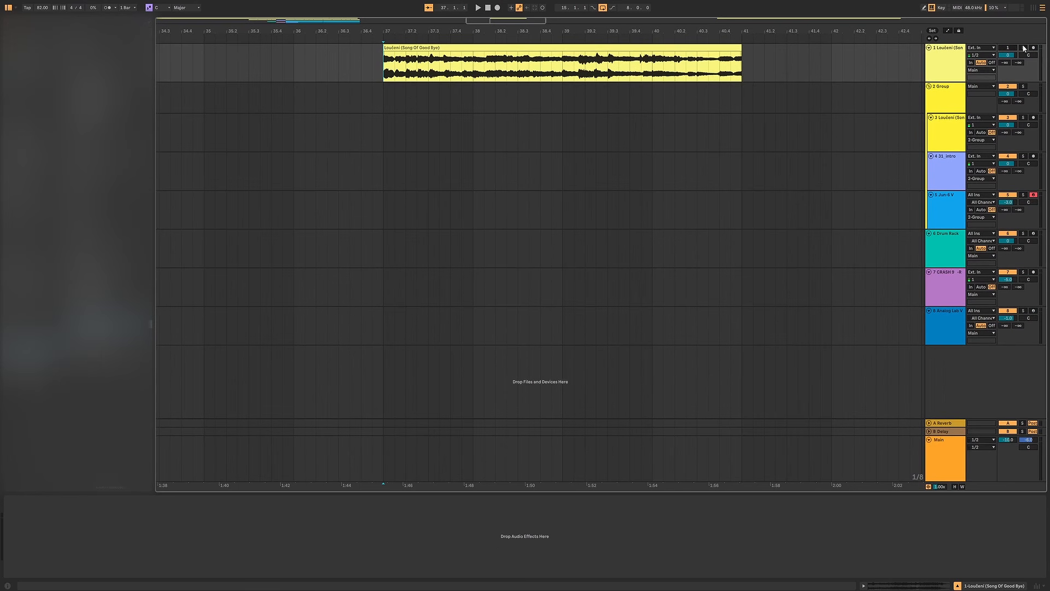
- Play the Loučení sample and move its clip at bar 37 from track 1 down to grouped track 3
key("space")
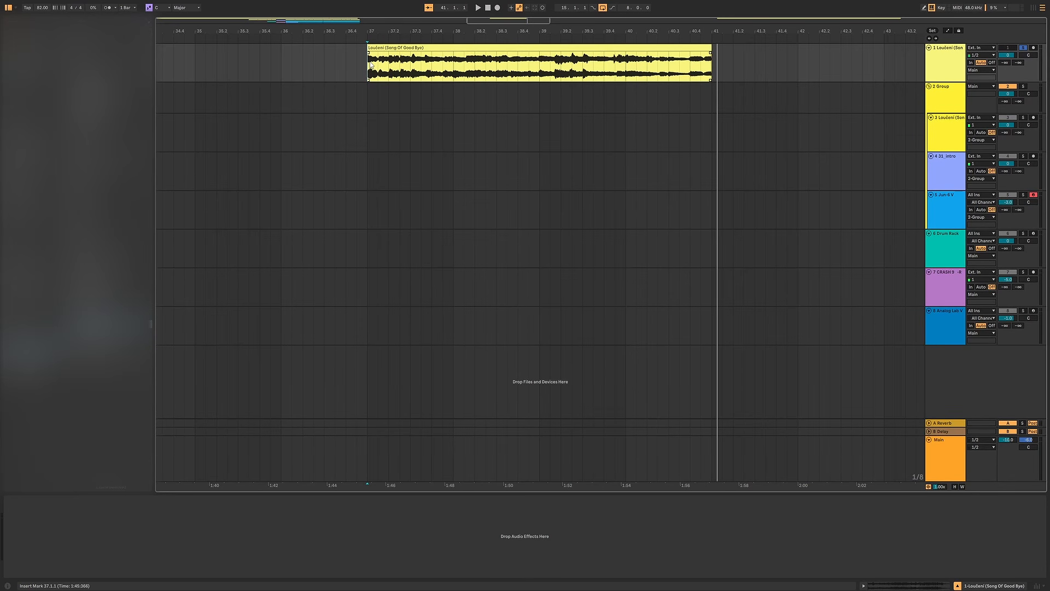
left_click_drag(370, 64, 370, 133)
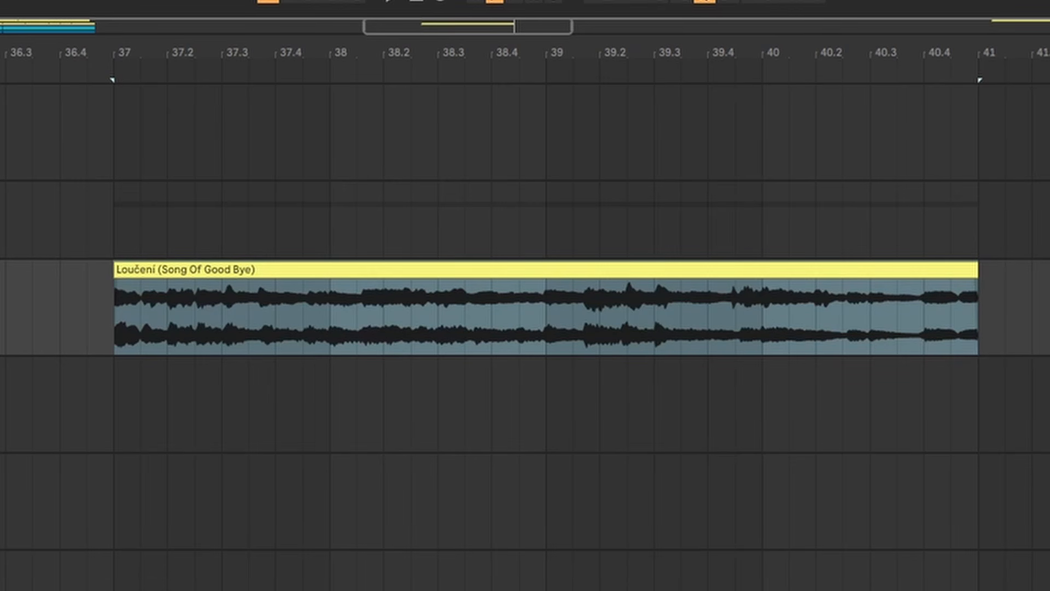
left_click(67, 317)
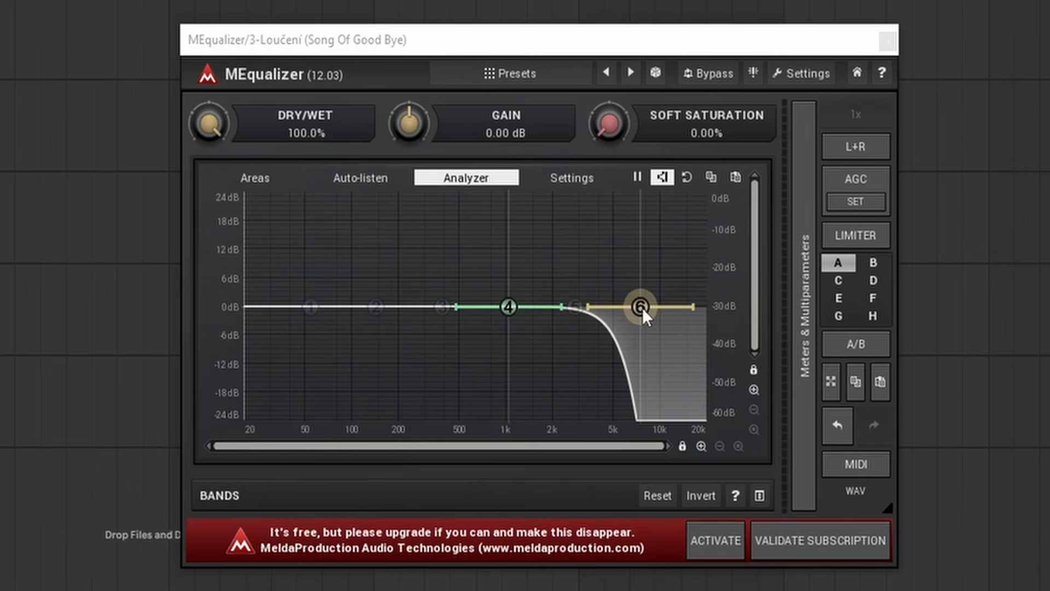
- Lower the MEqualizer low-pass cutoff to between 200 and 500 Hz and switch off the track's last MEqualizer
left_click_drag(642, 310, 432, 316)
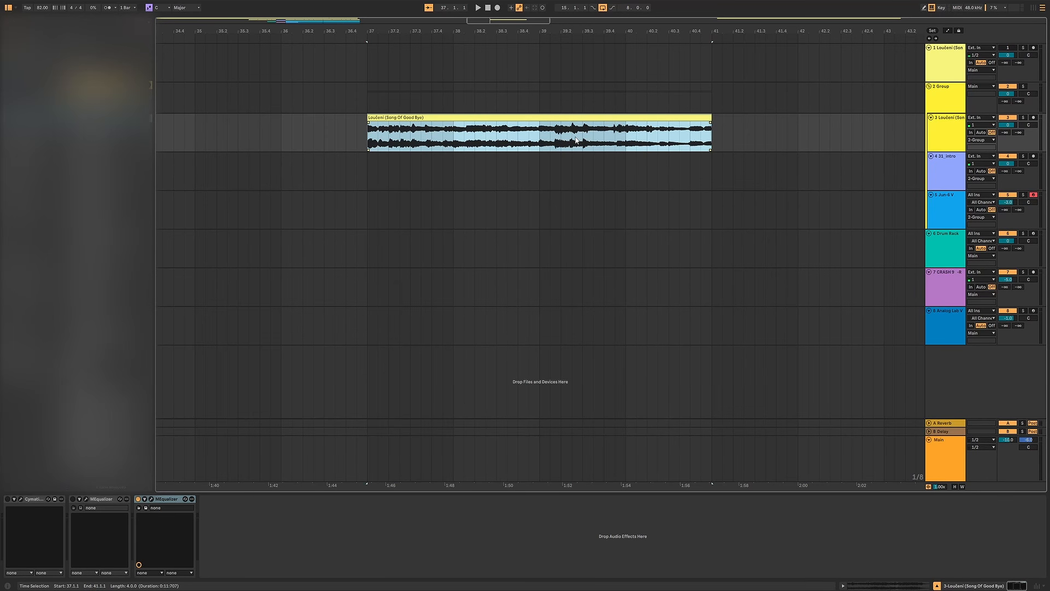
left_click(248, 142)
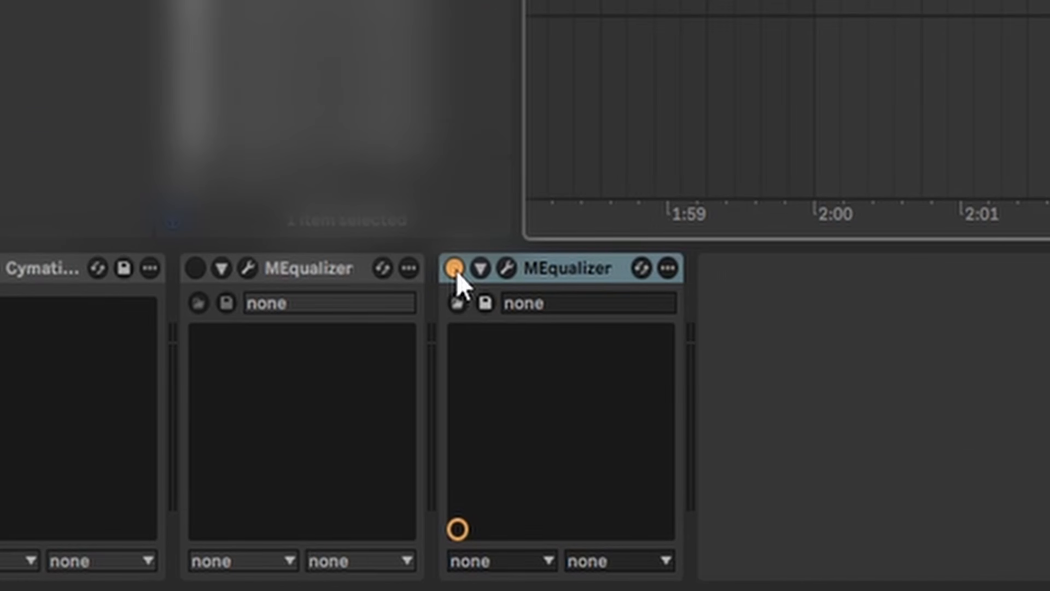
left_click(454, 268)
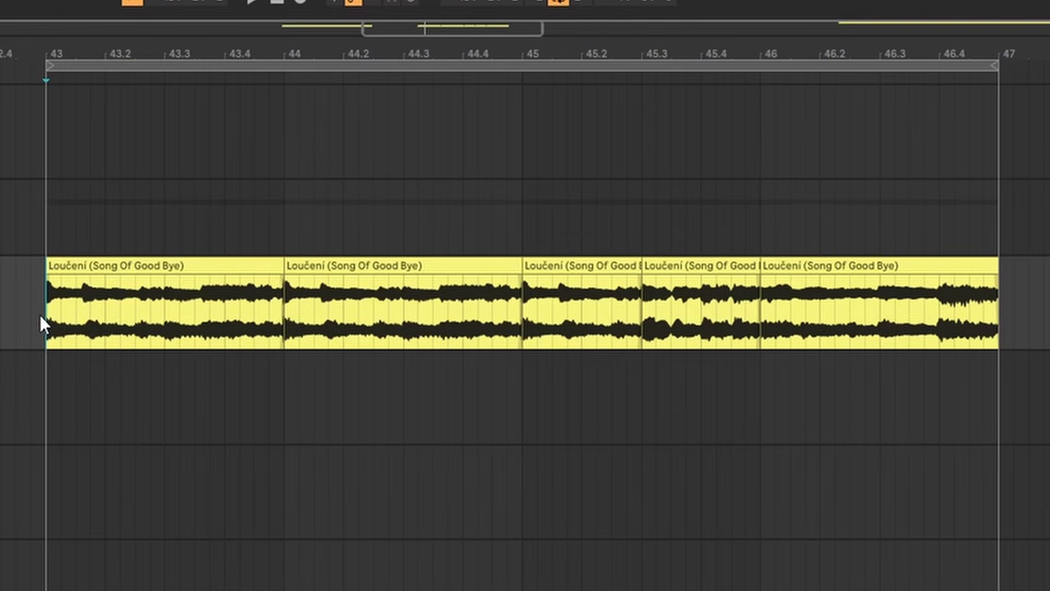
- Reverse all the chopped Loučení clips between bars 43 and 47 and play them from bar 43
left_click_drag(392, 140, 762, 148)
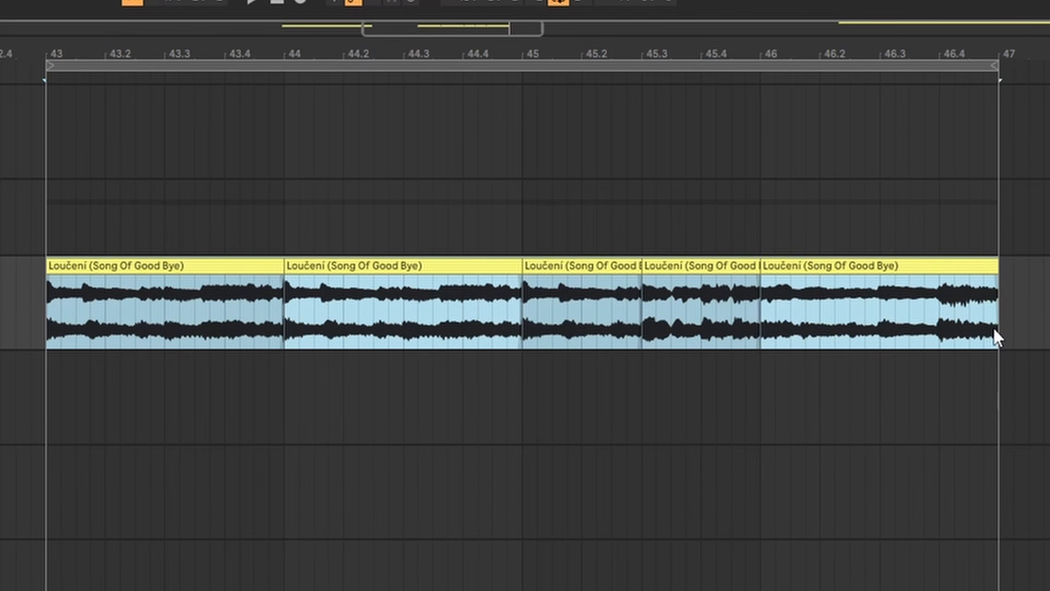
key("shift+r")
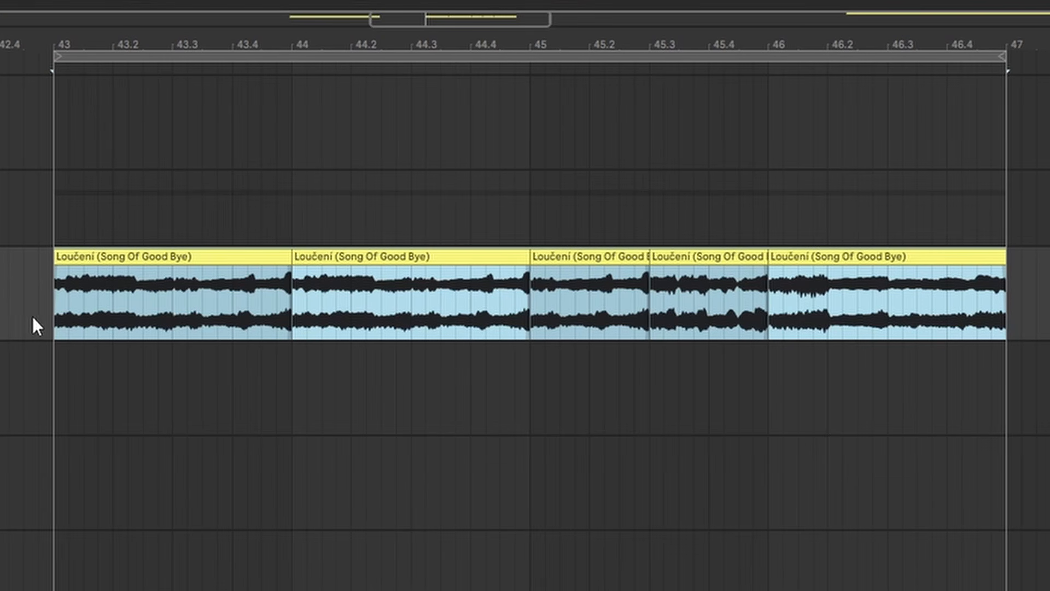
left_click_drag(57, 327, 924, 311)
left_click_drag(924, 311, 1004, 309)
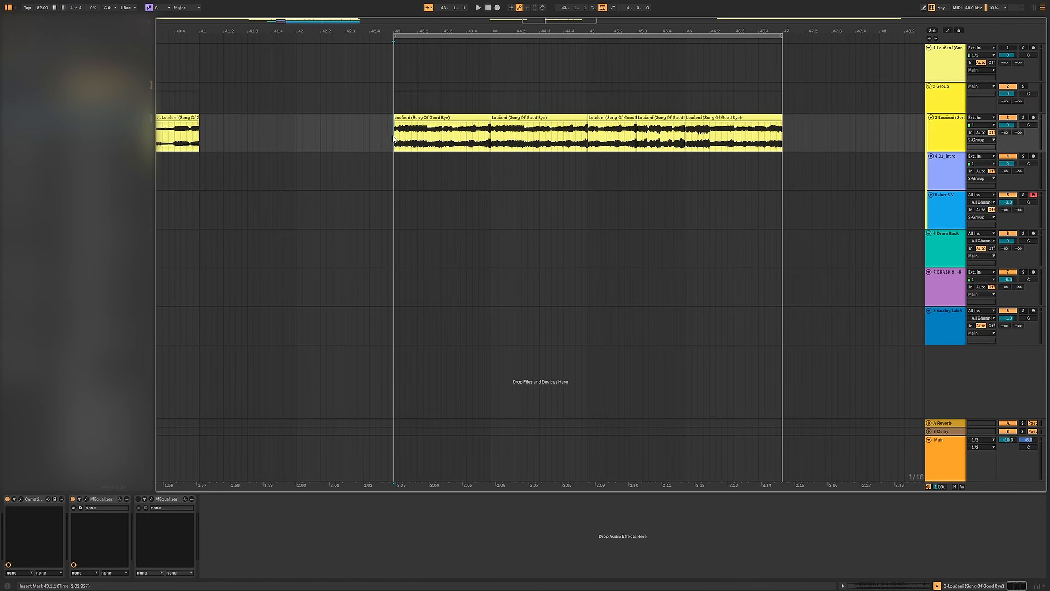
key("space")
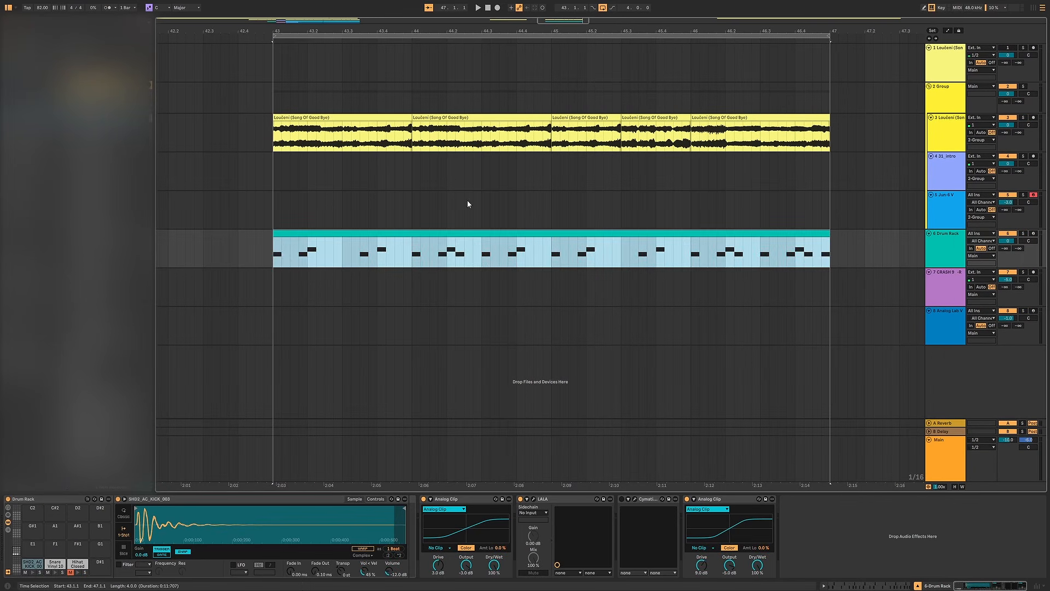
- Inspect the kick and snare samples in the Drum Rack and the LALA compressor on its track, closing the plugin window
left_click(309, 280)
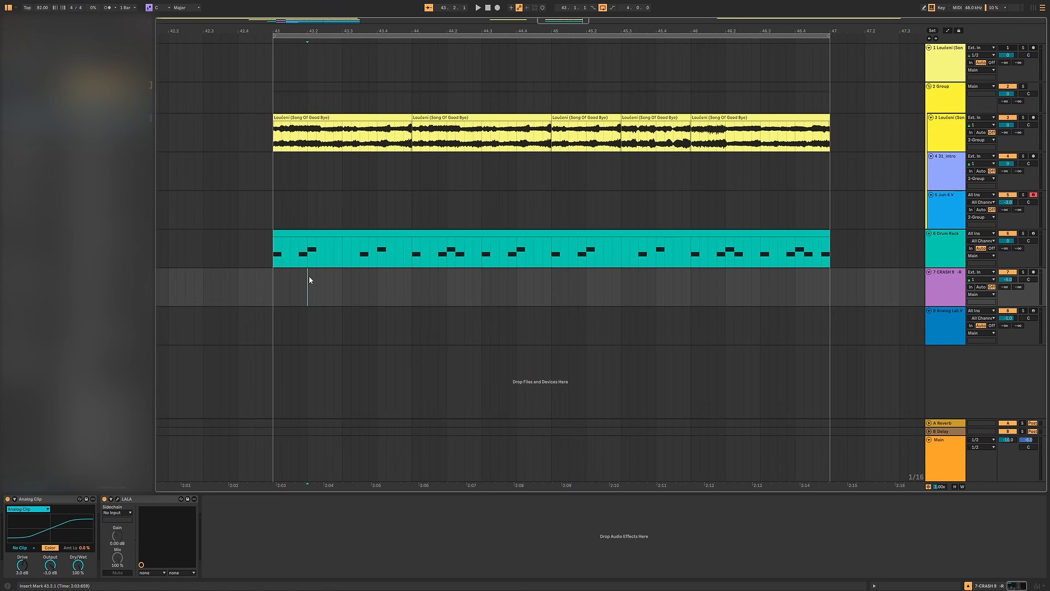
left_click(934, 250)
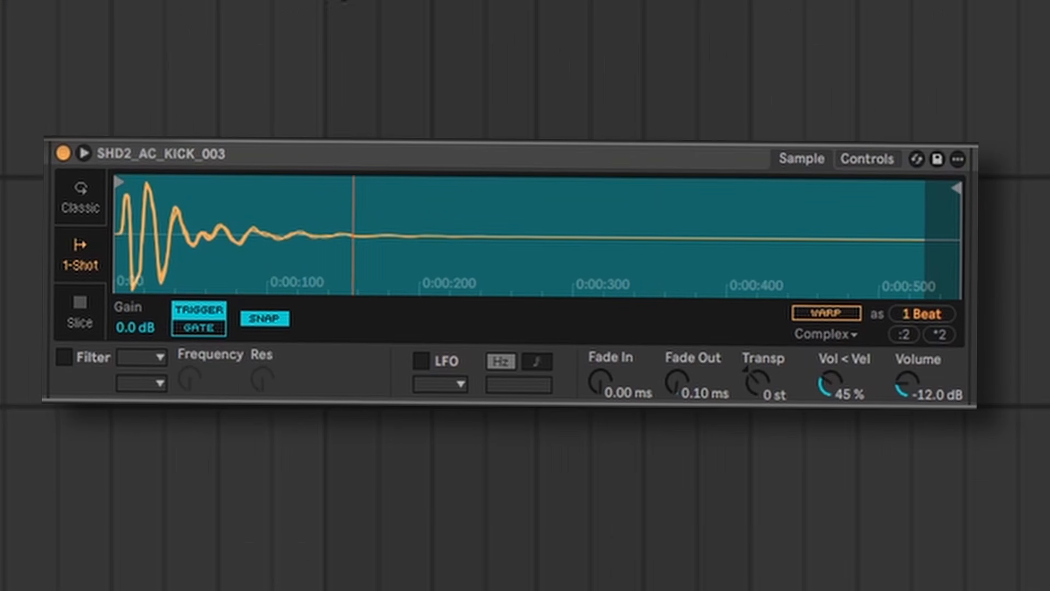
left_click(55, 563)
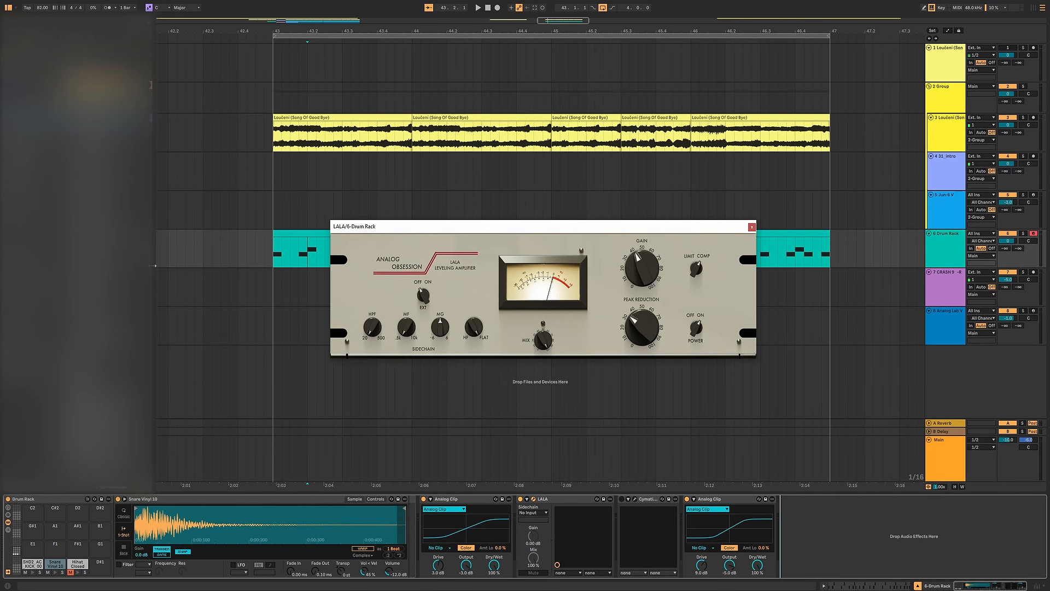
left_click(752, 226)
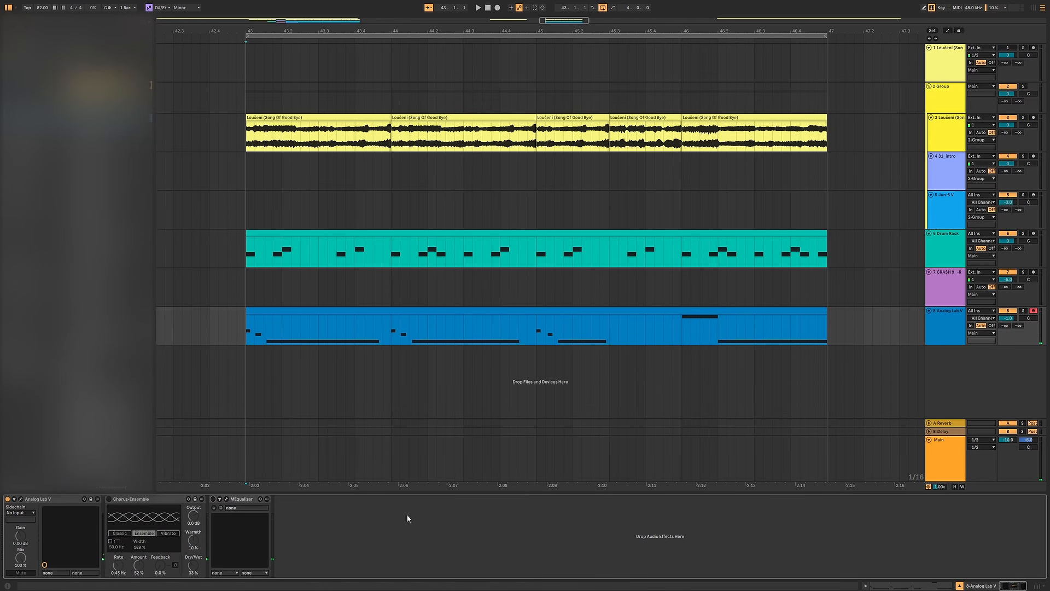
- Enable Chorus-Ensemble on the Analog Lab V track and place the insert marker on the Jun-6 V track
left_click(945, 321)
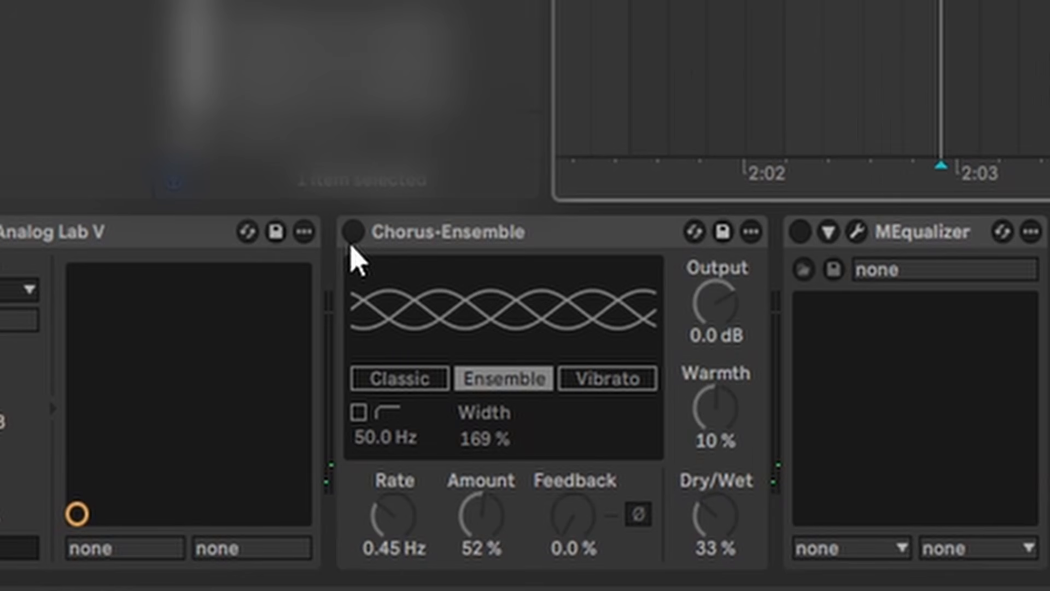
left_click(352, 233)
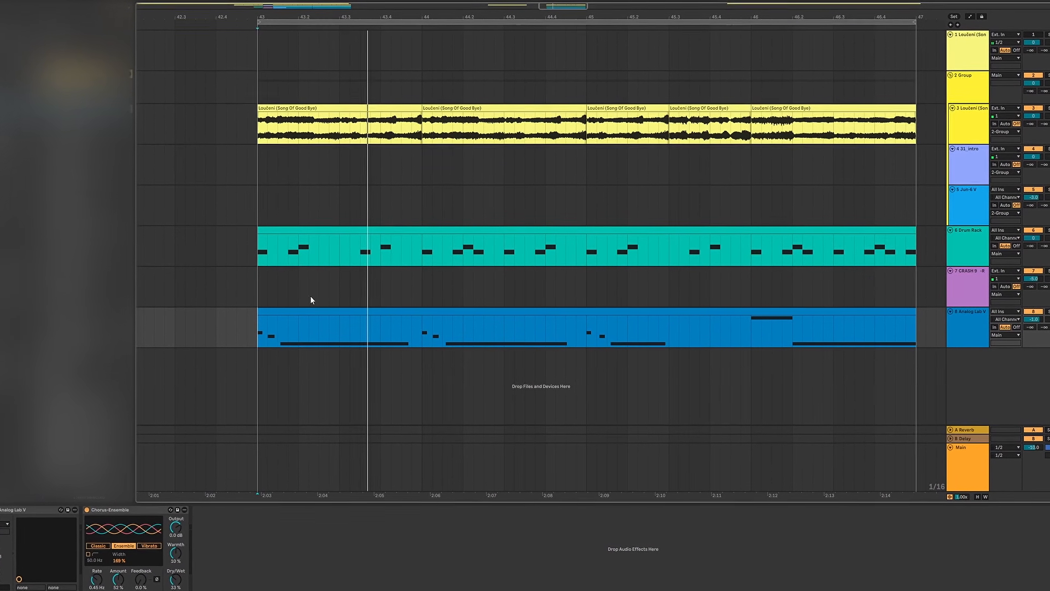
left_click(239, 214)
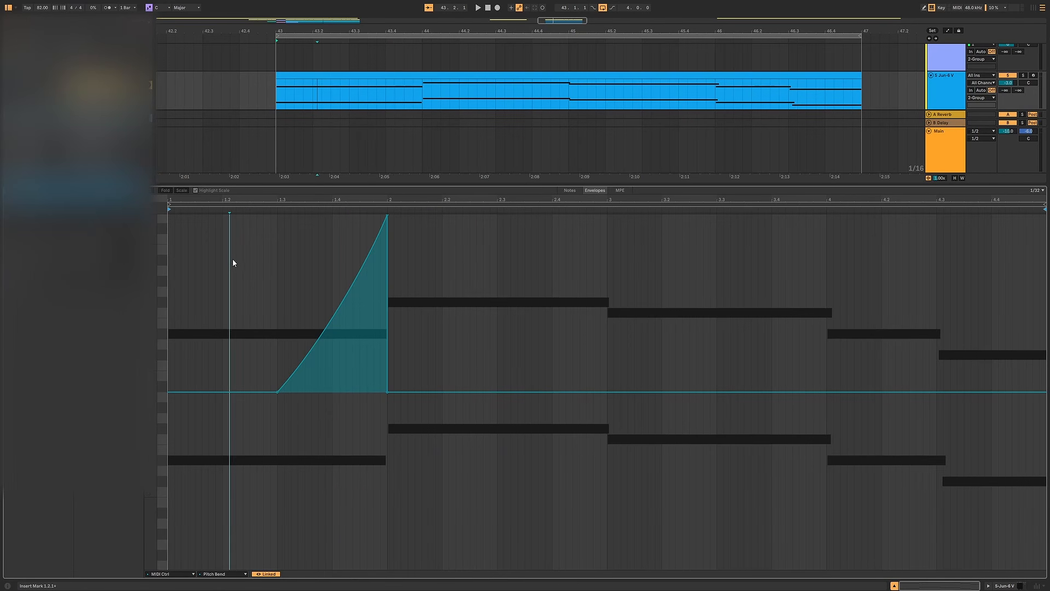
- Mark the range around the pitch-bend ramp leading into beat 2 in the Jun-6 V clip's envelope
left_click_drag(233, 263, 408, 347)
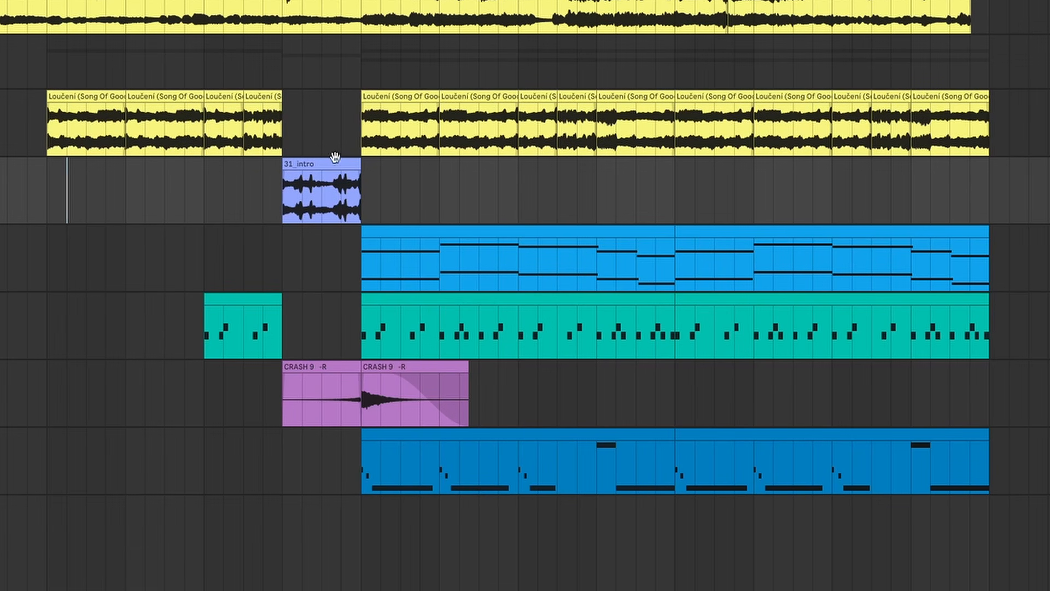
- Select the 31_intro clip at bar 14 and play the arrangement from there, and again from bar 11
left_click_drag(311, 161, 319, 238)
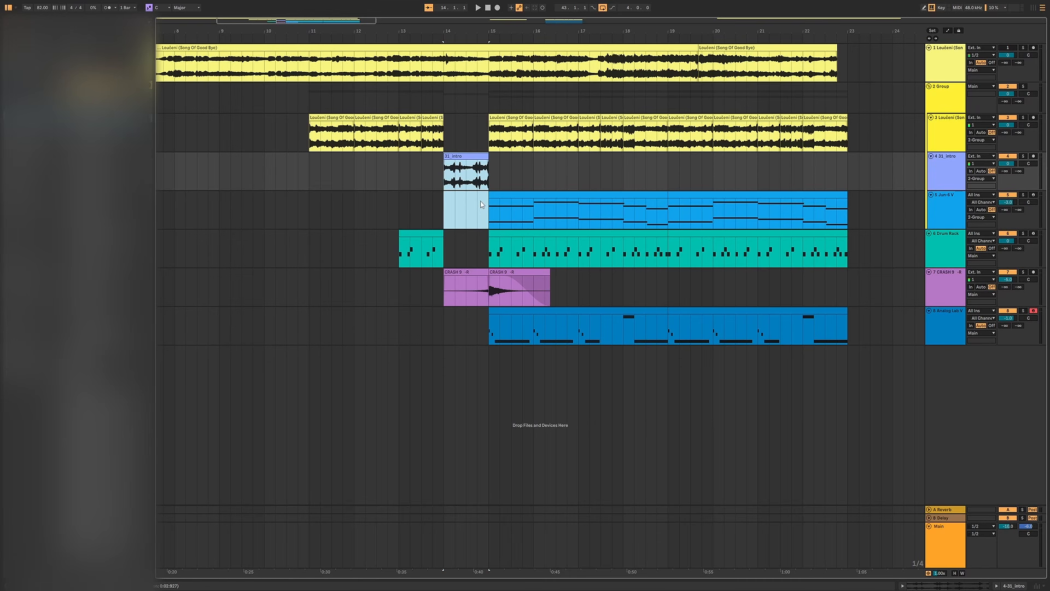
left_click(467, 157)
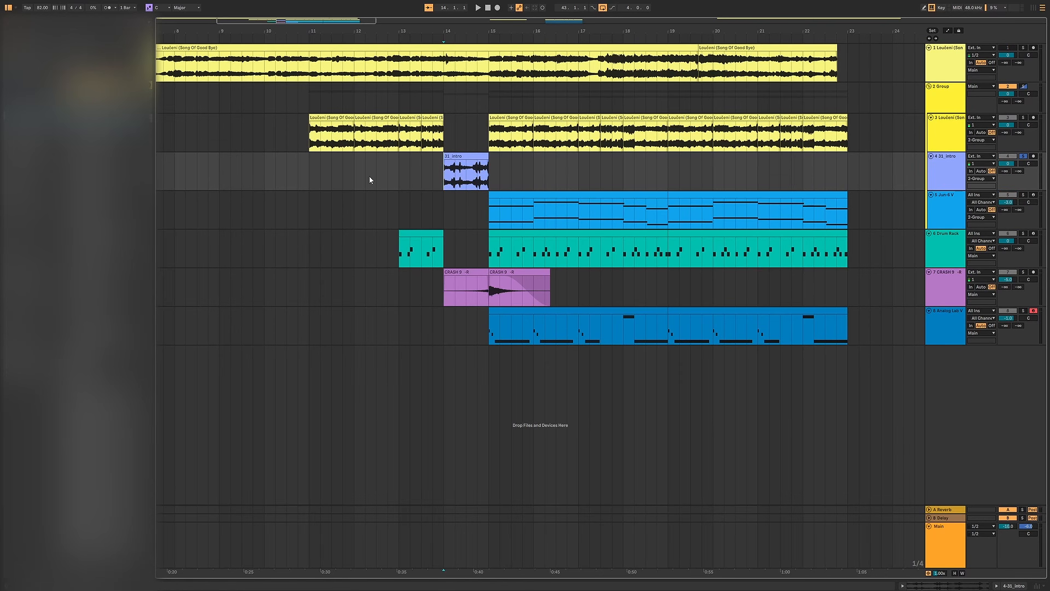
key("space")
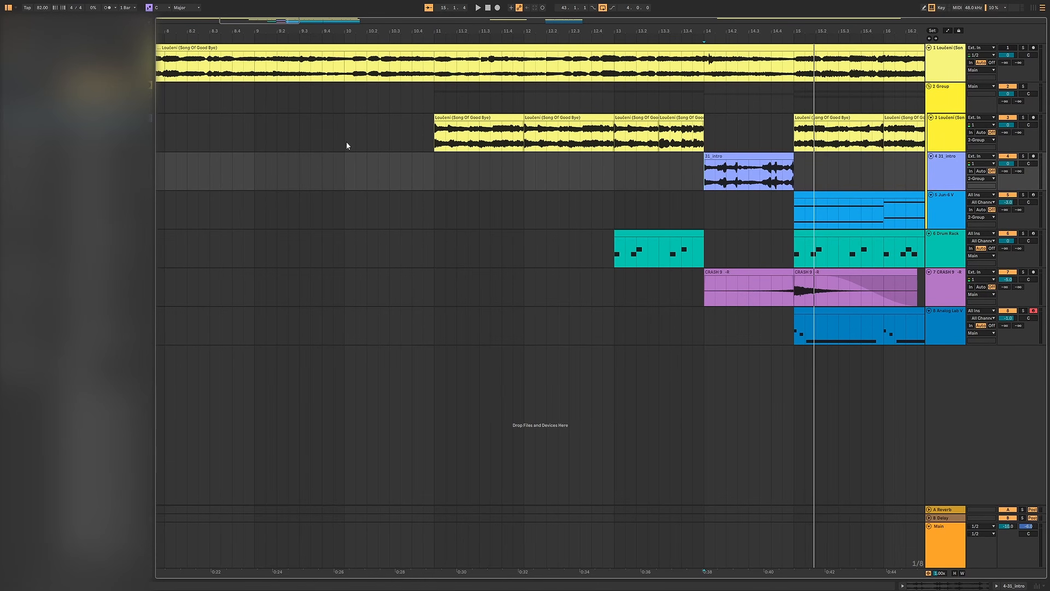
left_click(434, 148)
key("space")
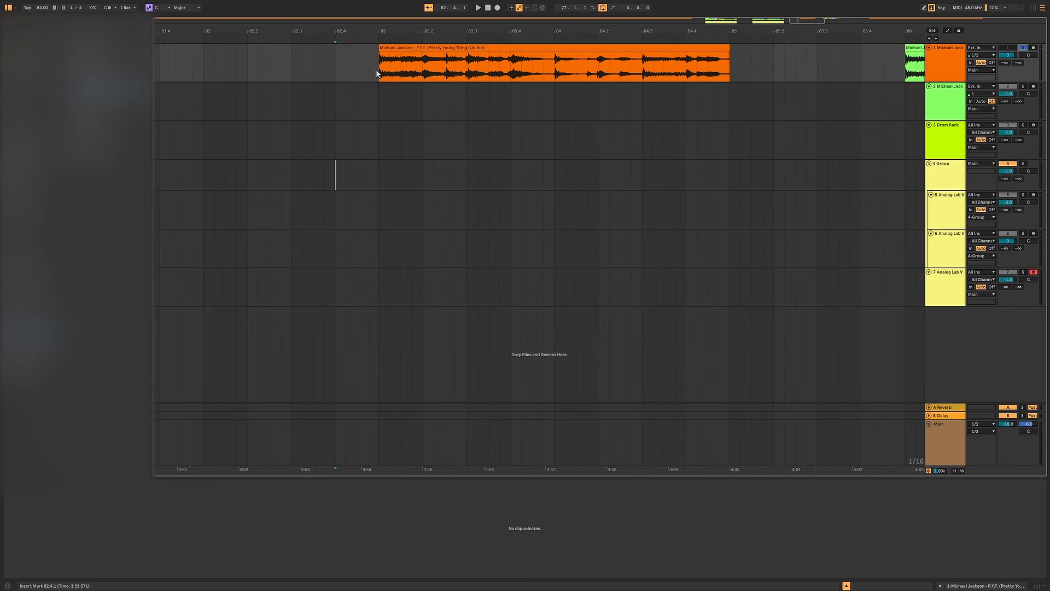
- Play the original P.Y.T. section from bar 83 and the colour-coded chops from bar 86
left_click(378, 70)
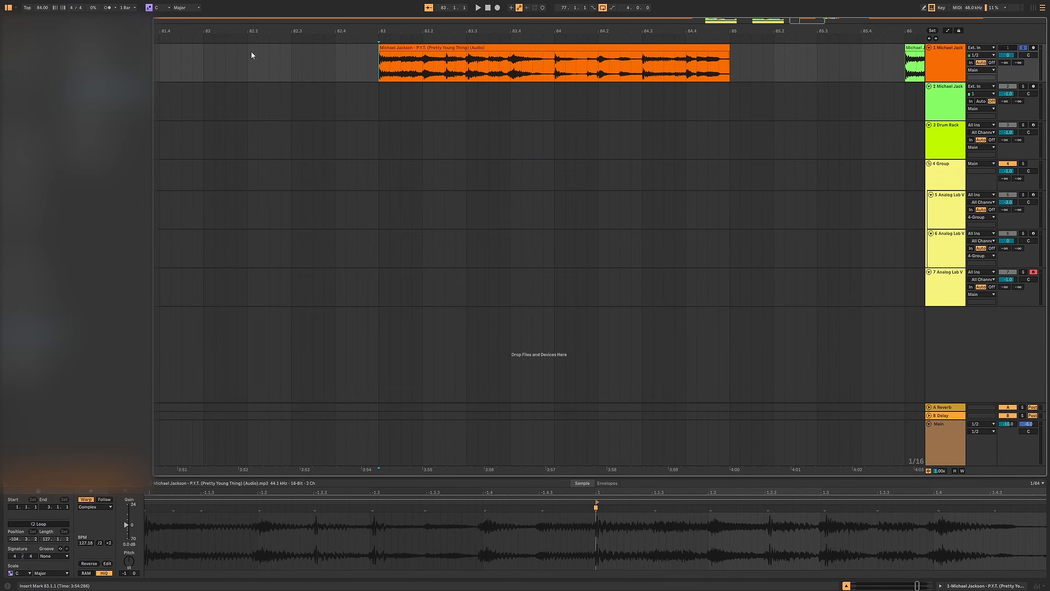
key("space")
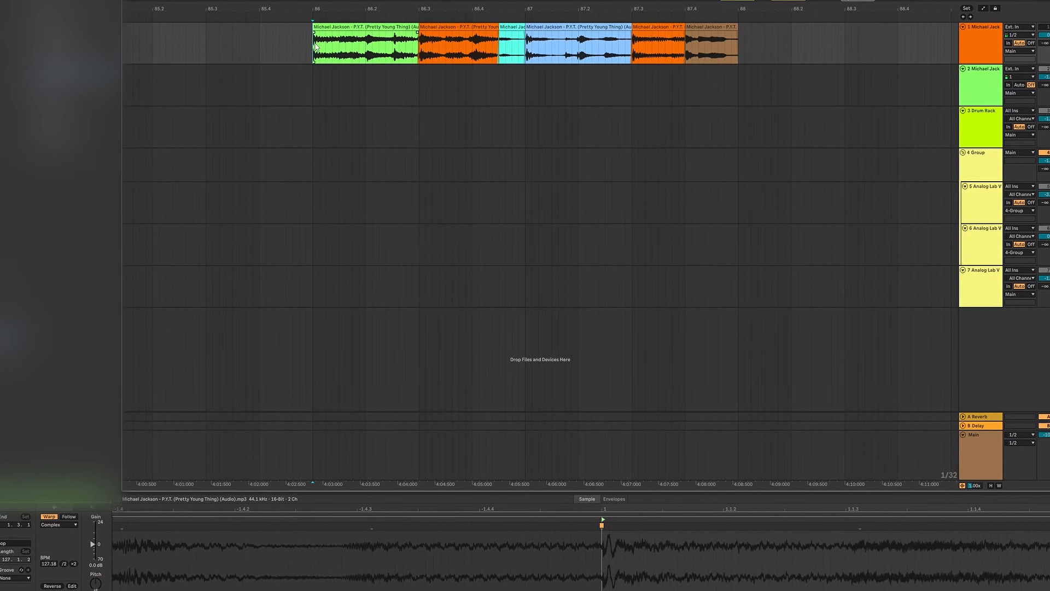
key("space")
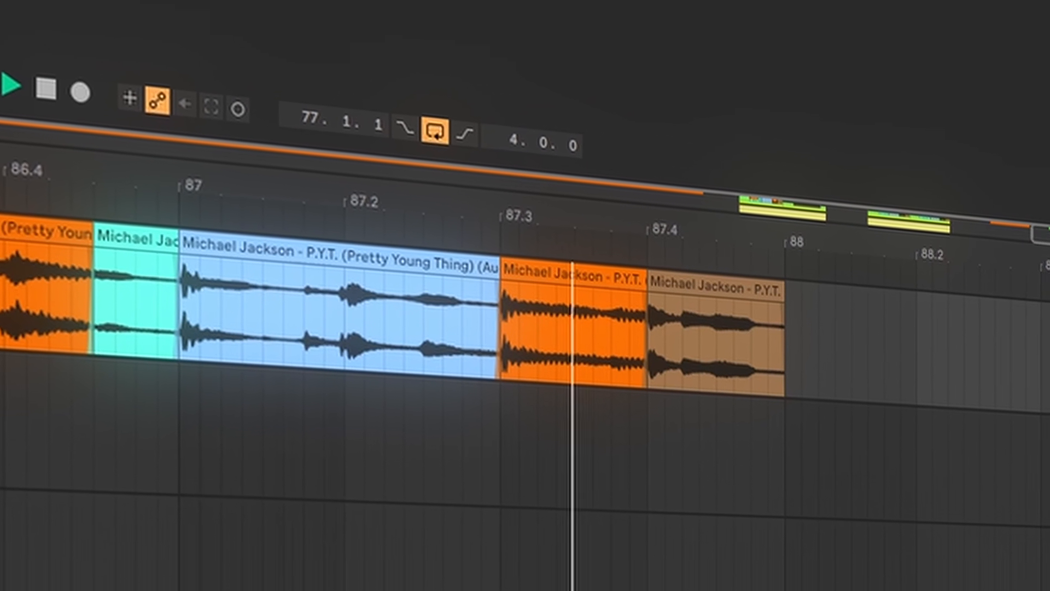
key("space")
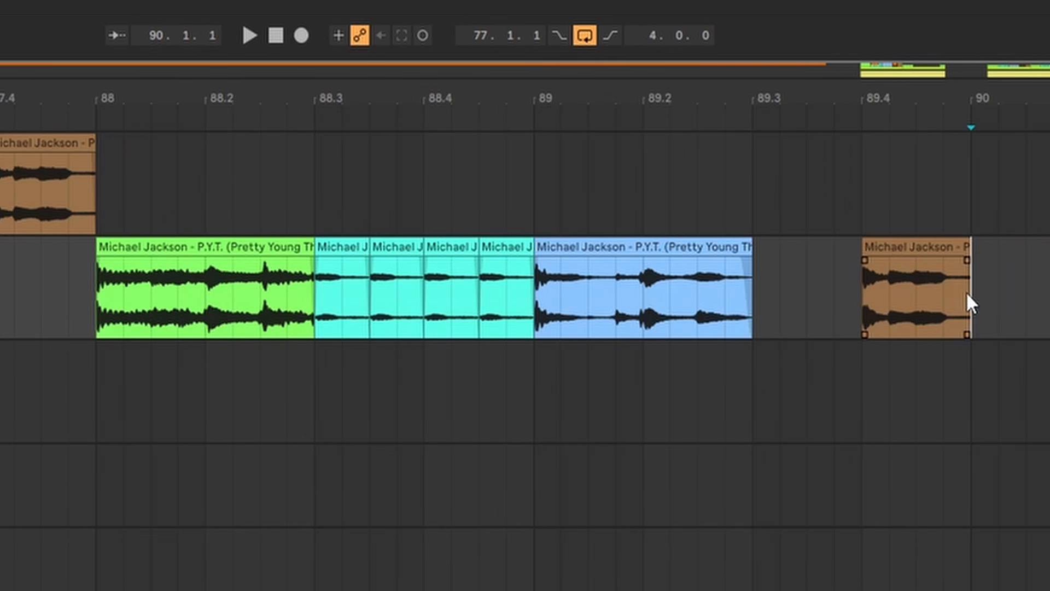
- Examine the rearranged chops between bars 88 and 90 and the two orange chops of the original sequence
left_click_drag(971, 300, 141, 328)
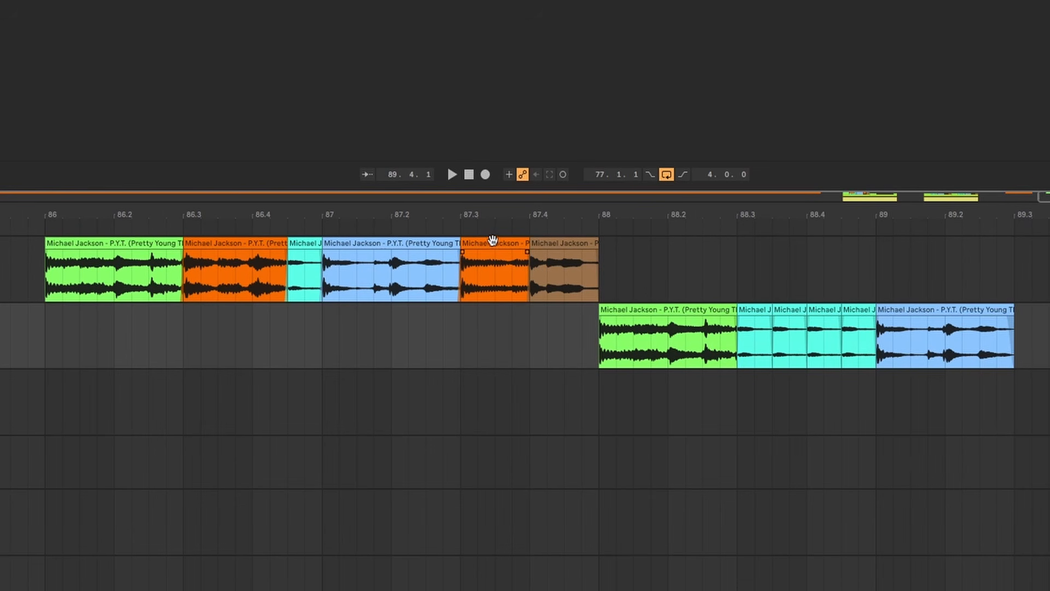
left_click(483, 240)
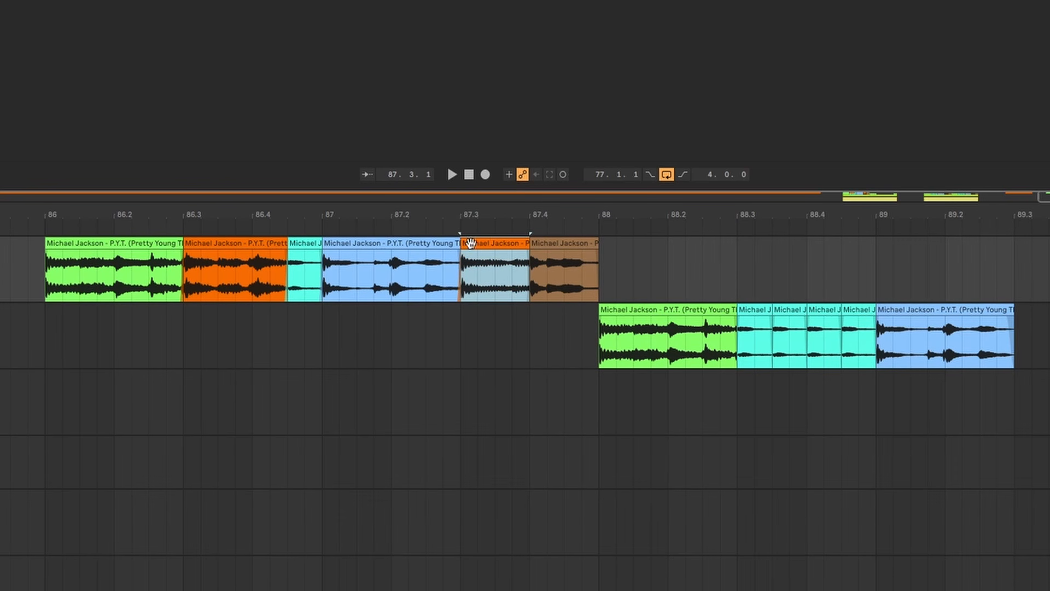
left_click(257, 241)
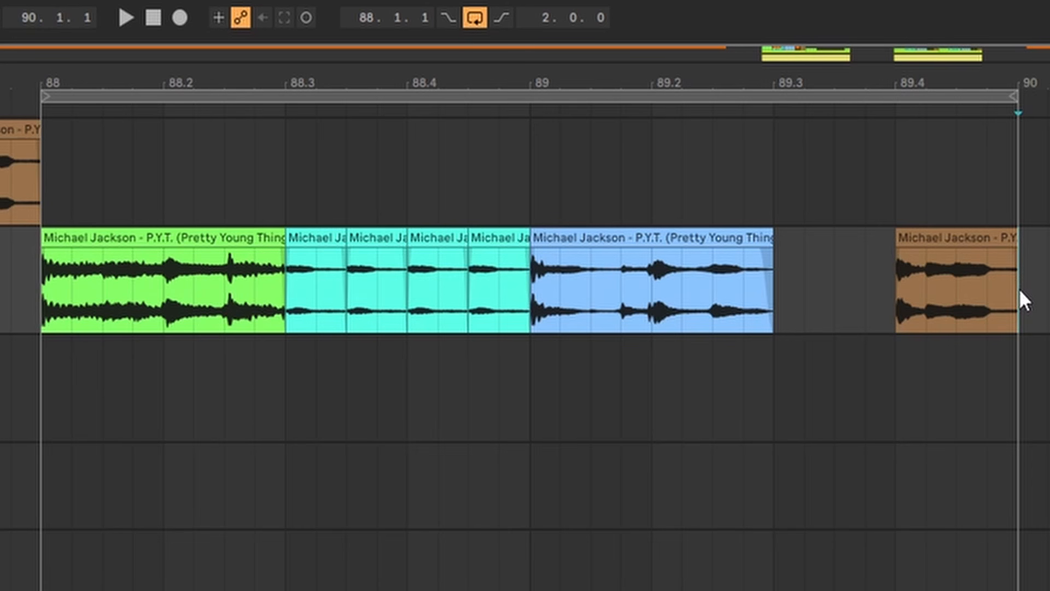
- Select all the rearranged P.Y.T. chops between bars 88 and 90 and lower their pitch transposition
left_click_drag(1021, 296, 34, 312)
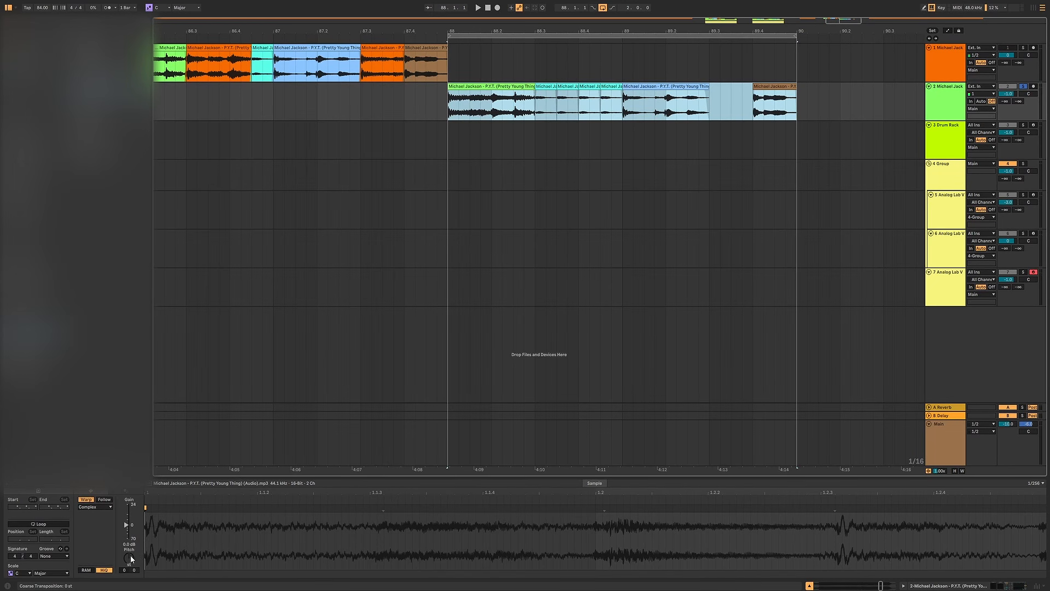
left_click(130, 557)
type("-")
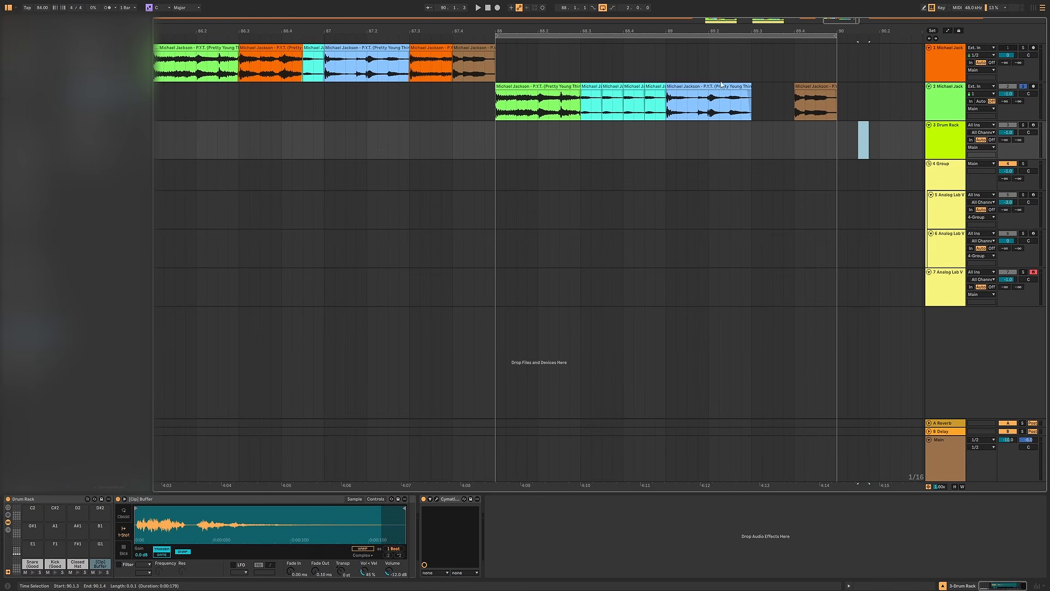
- Play the rearranged P.Y.T. chops from bar 88 and stop playback
left_click(492, 113)
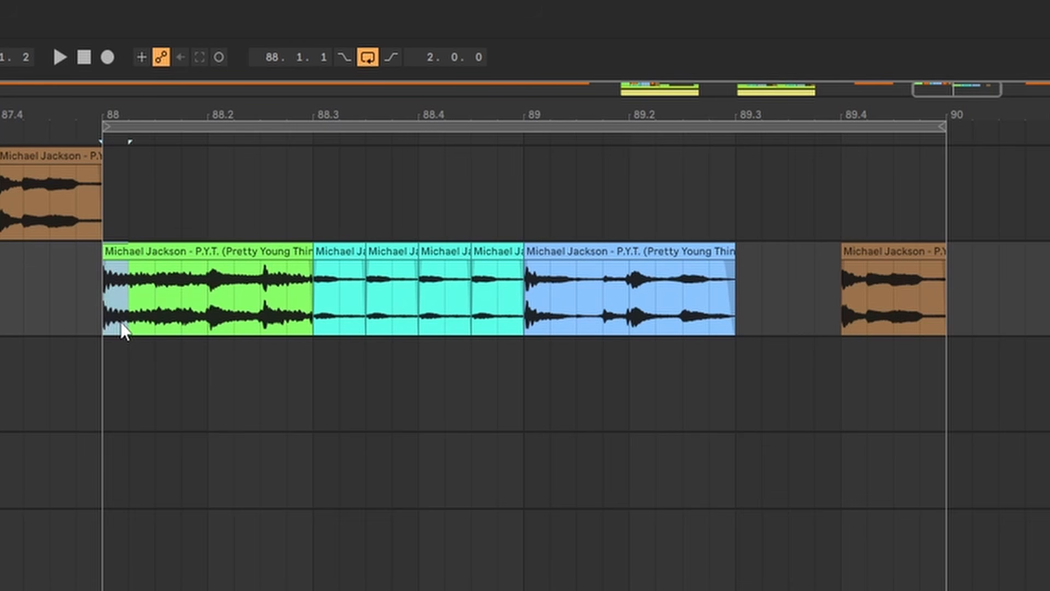
key("space")
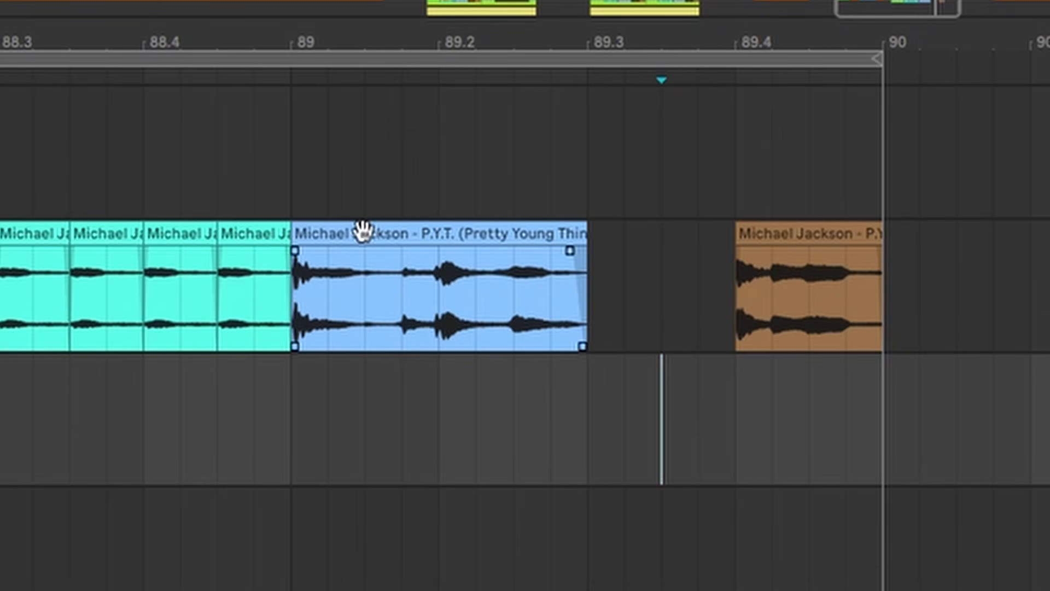
key("space")
- Move the blue P.Y.T. chop to start at 89.2, directly before the brown chop, and select its hit at 89.3
left_click_drag(386, 242, 509, 243)
left_click(425, 300)
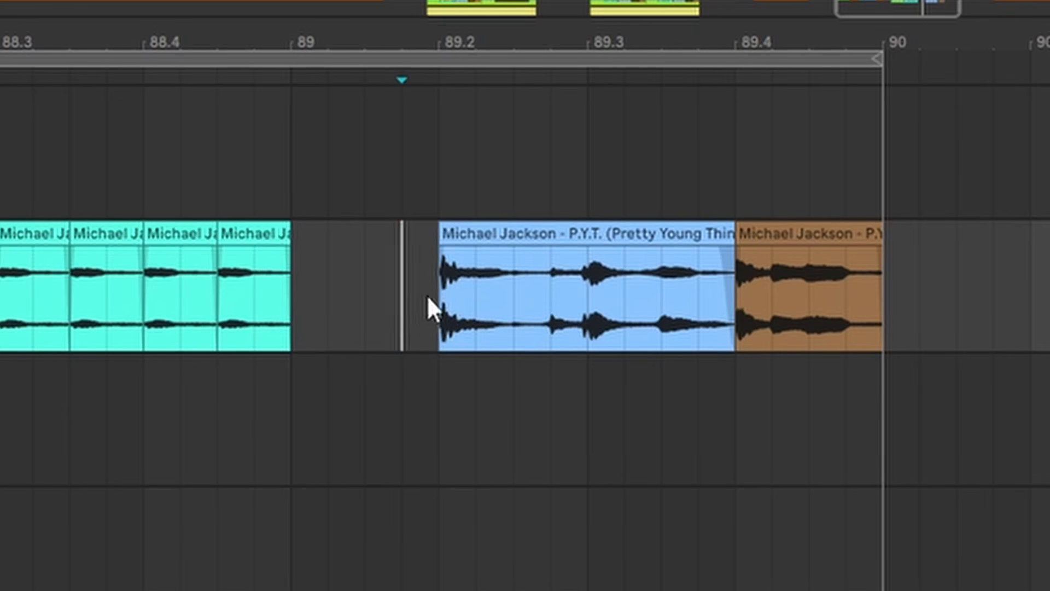
left_click_drag(424, 297, 470, 303)
left_click_drag(587, 271, 619, 290)
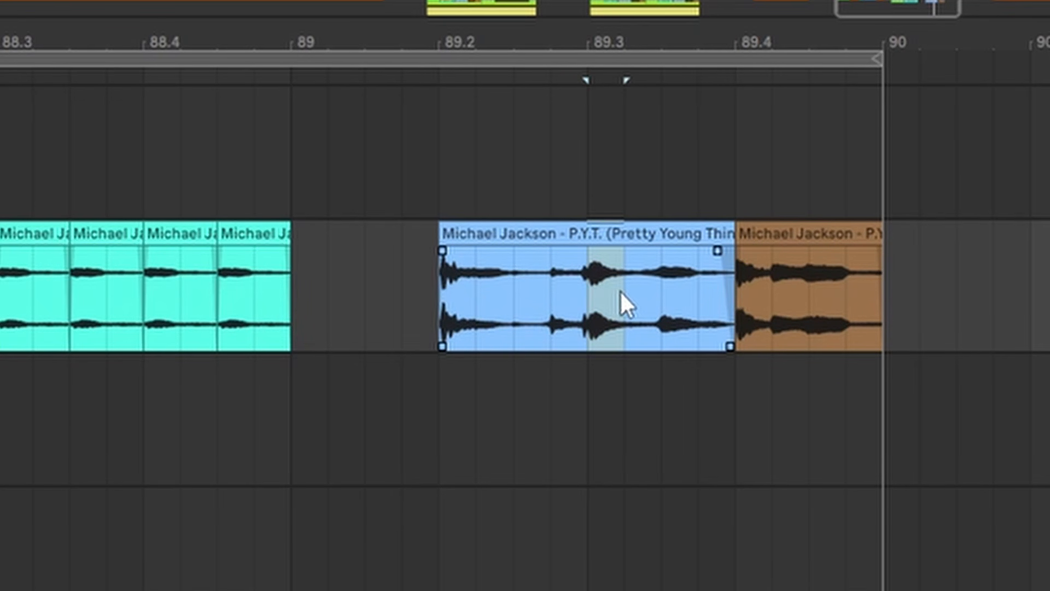
- Place the insert marker just before bar 88 on the second track and play the rearranged P.Y.T. chops
left_click(508, 140)
left_click(486, 102)
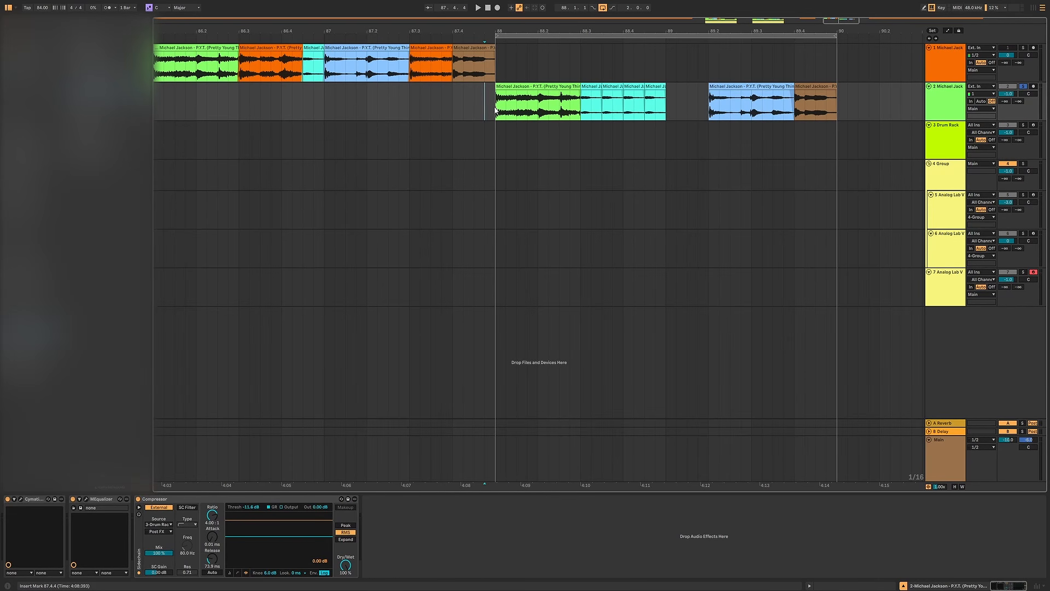
key("space")
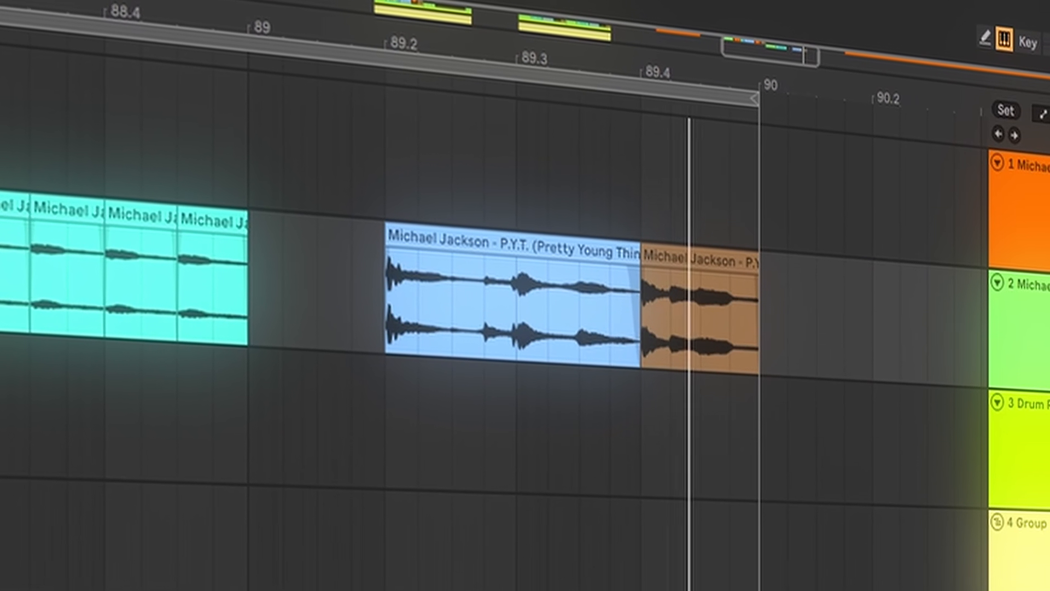
left_click(375, 287)
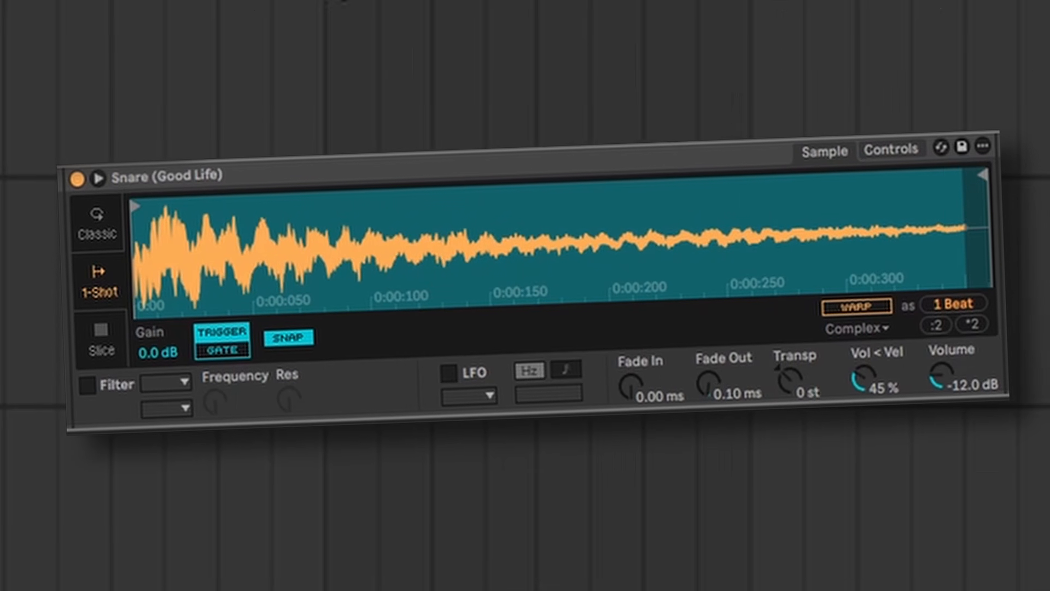
- Inspect the kick and closed hat samples in the Drum Rack
left_click(54, 572)
left_click(77, 573)
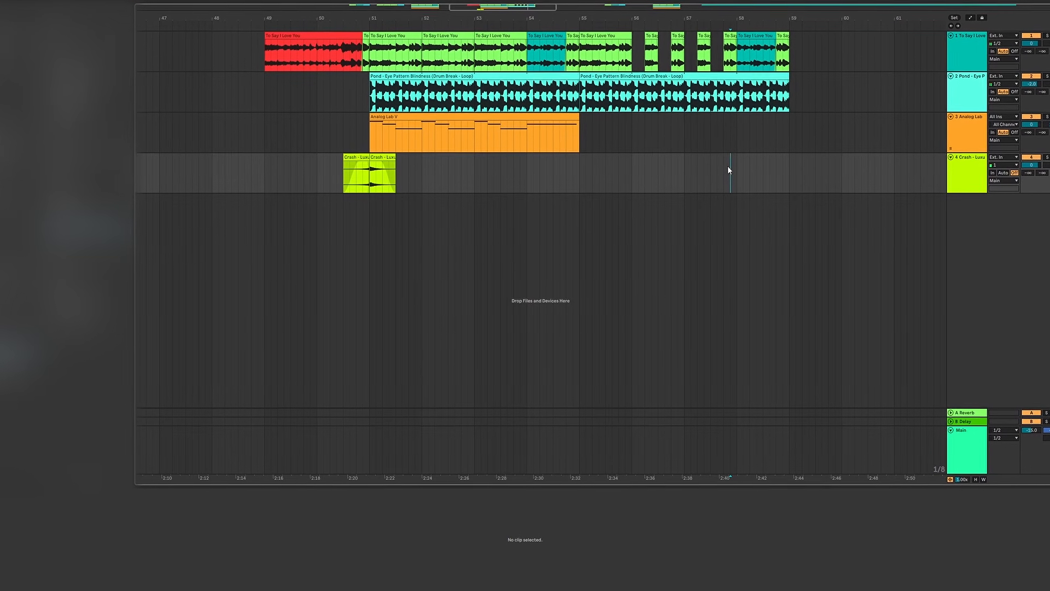
- Go through the To Say I Love You chops between bars 77 and 81, selecting the repeated green ones and the teal one
left_click(656, 158)
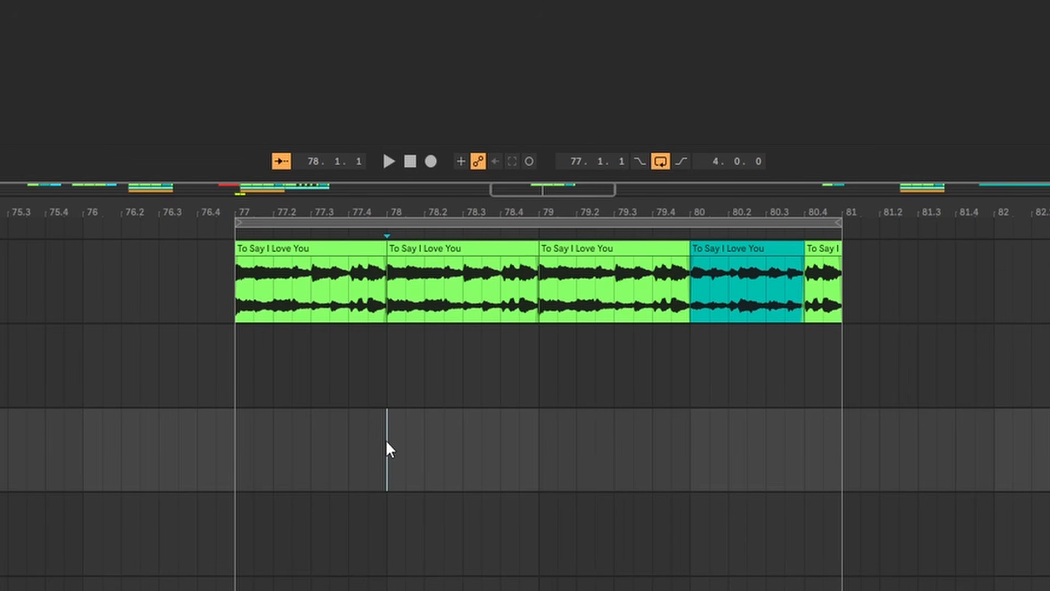
left_click(351, 244)
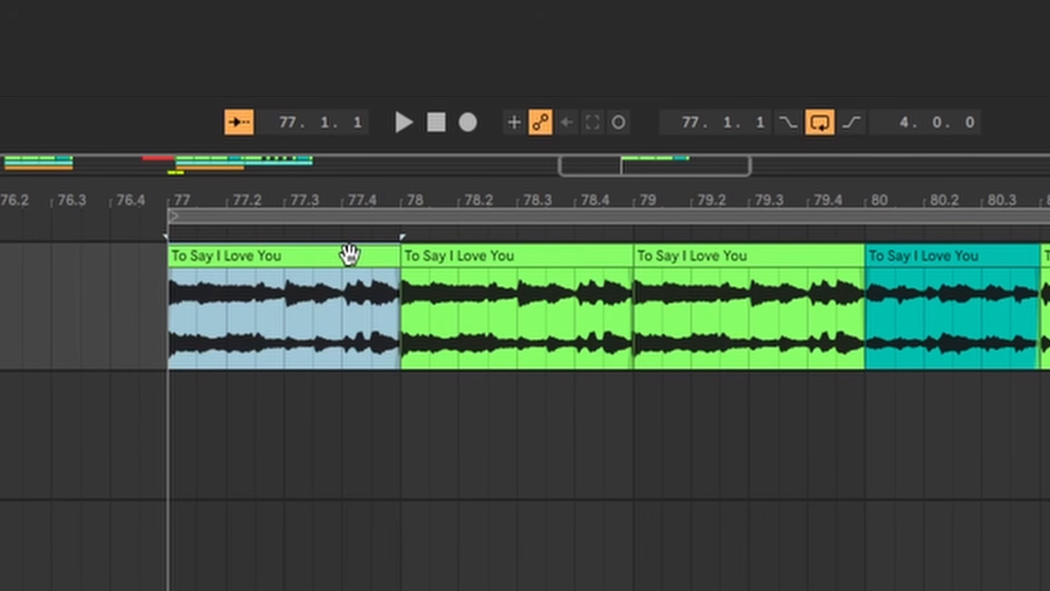
left_click(470, 253)
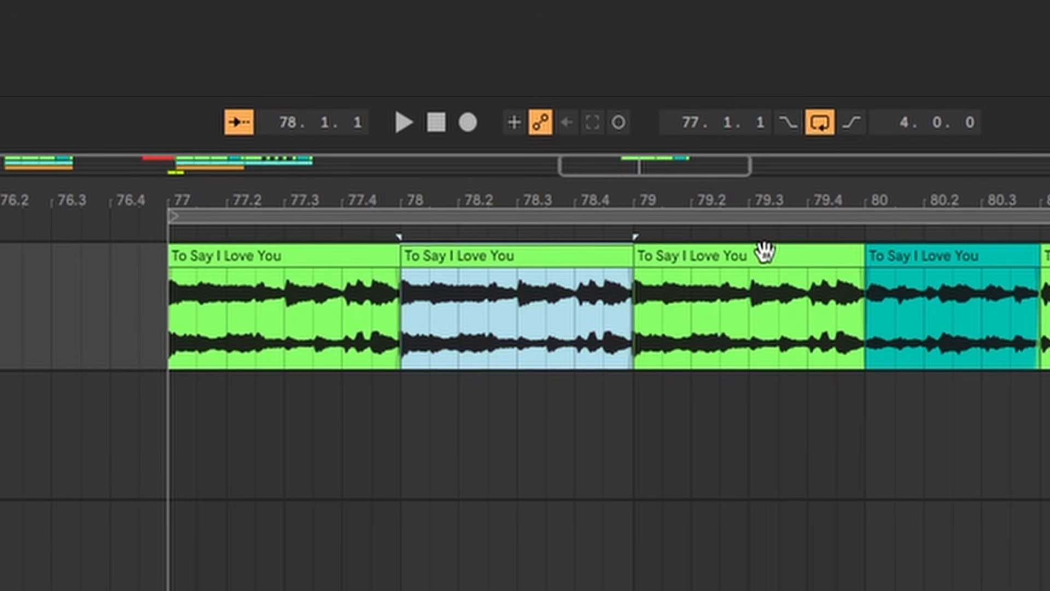
left_click(762, 251)
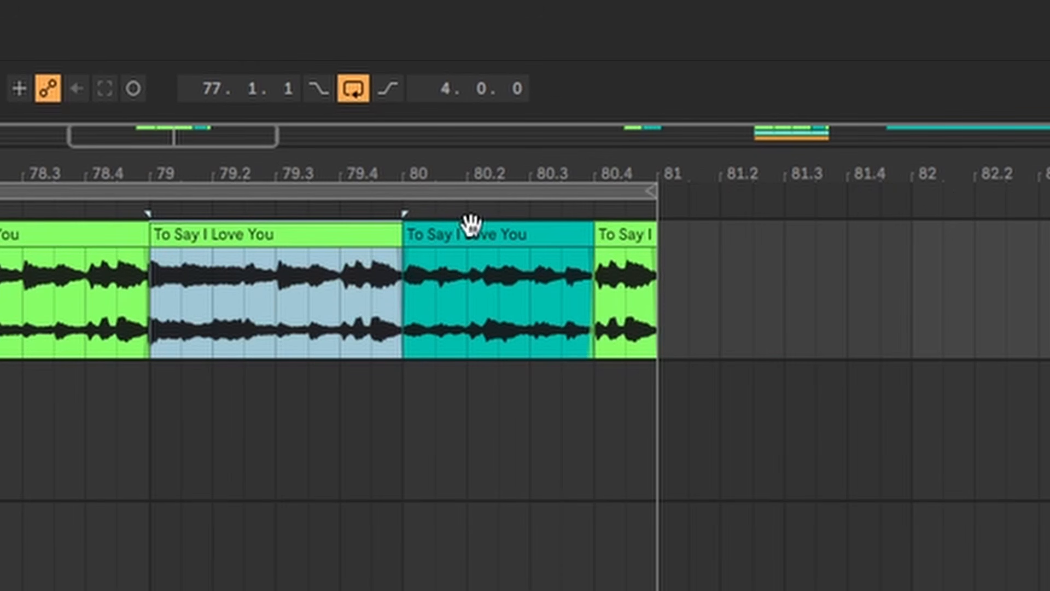
left_click(469, 223)
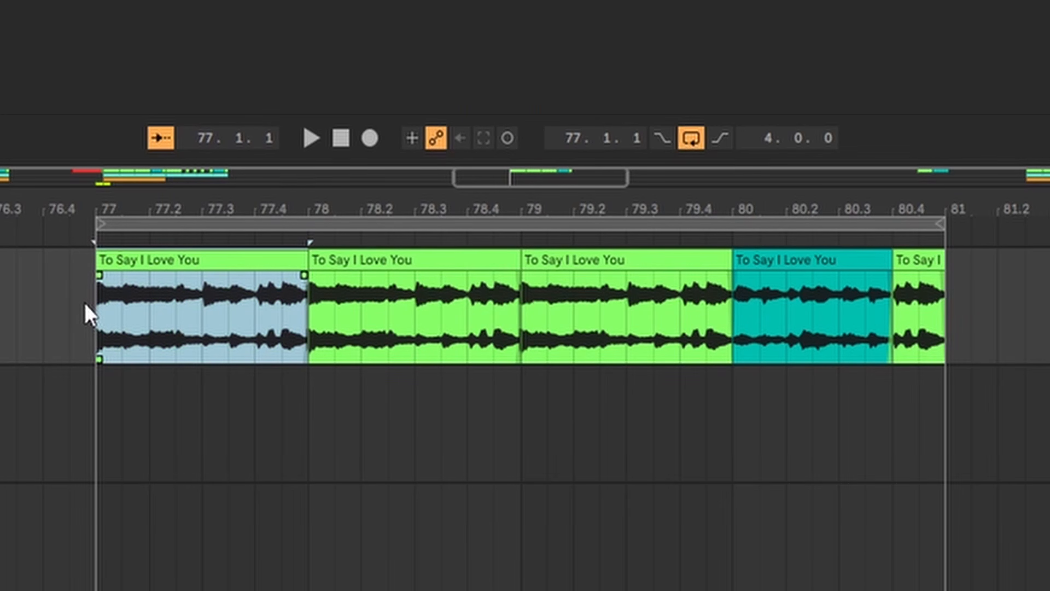
left_click_drag(728, 314, 783, 314)
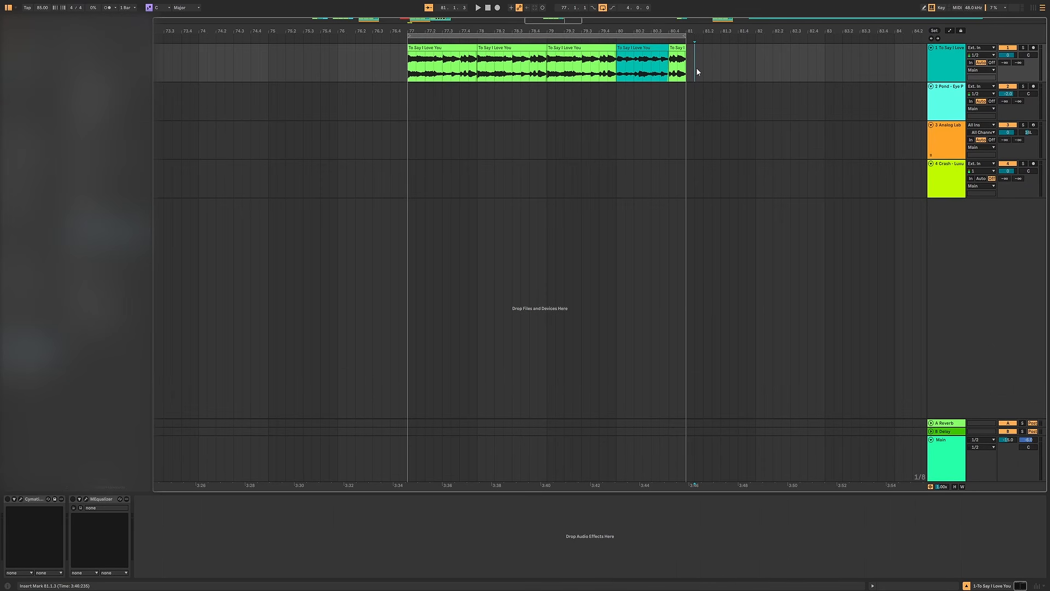
- Play the To Say I Love You chops from bar 77 with the track's effects off
left_click(965, 319)
key("space")
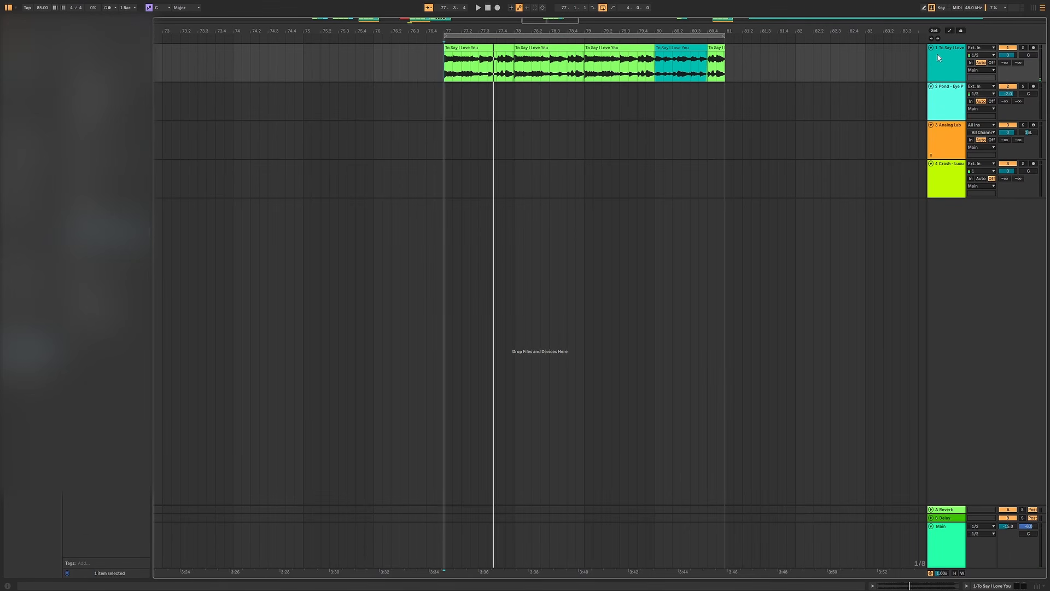
- Show the To Say I Love You track's devices, switch on both effect plug-ins and play the chops from bar 77
double_click(937, 55)
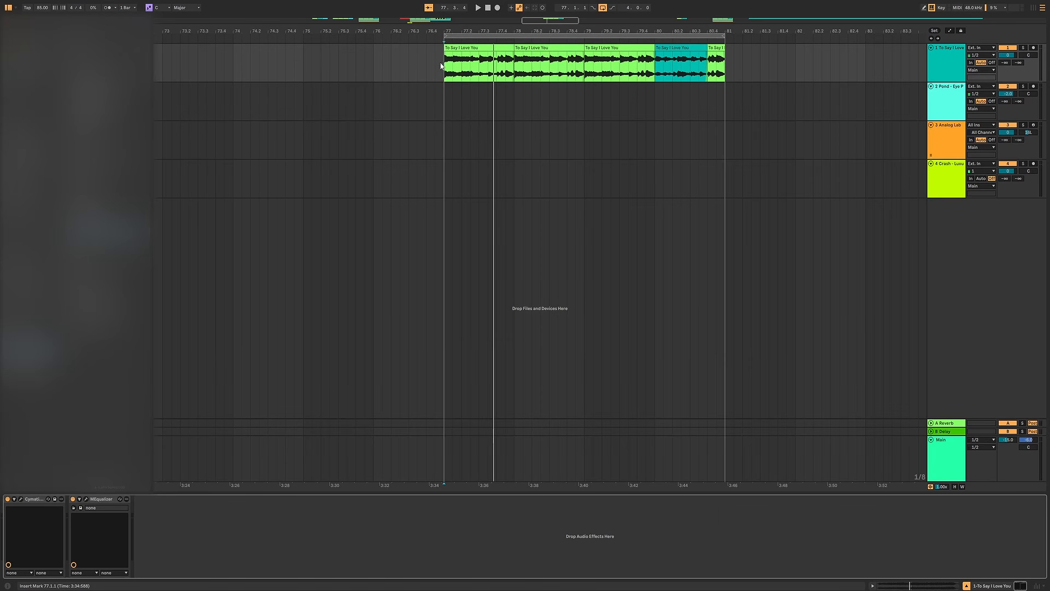
key("space")
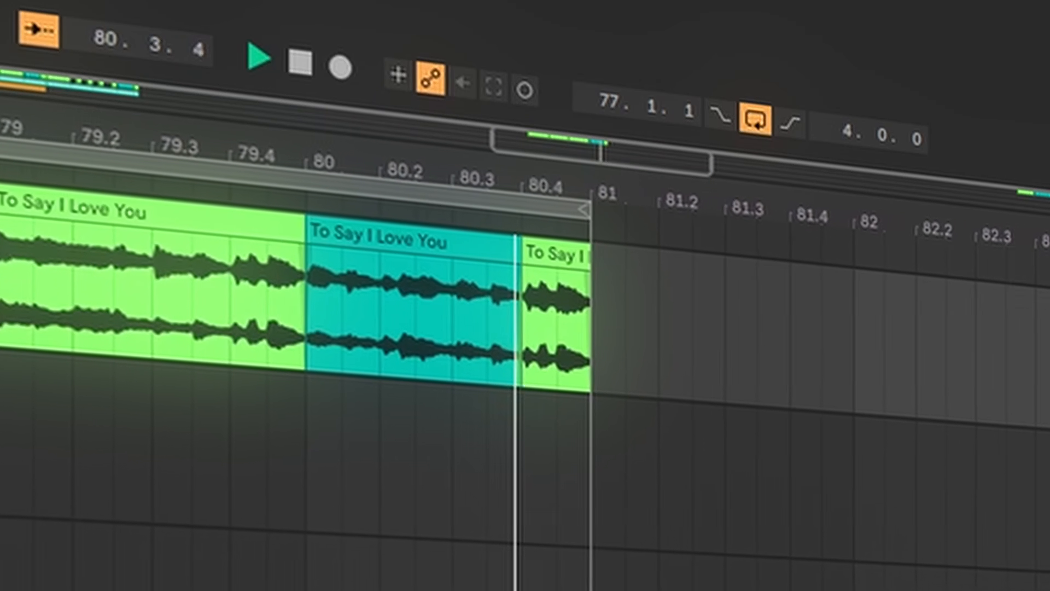
key("space")
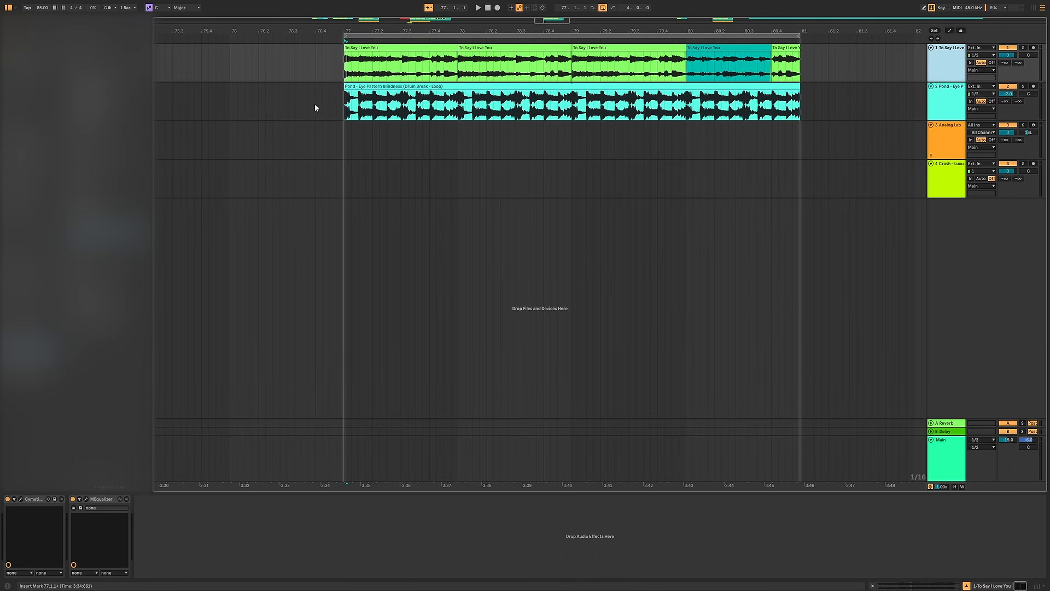
- Select the Pond drum break track at bar 77 and play the chops together with the drum loop
key("Down")
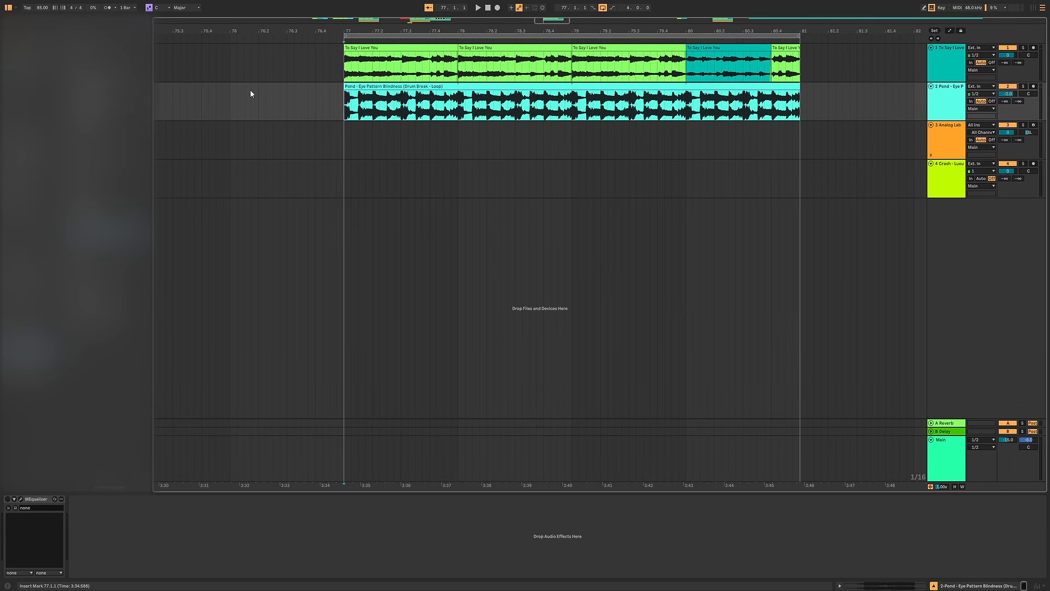
key("space")
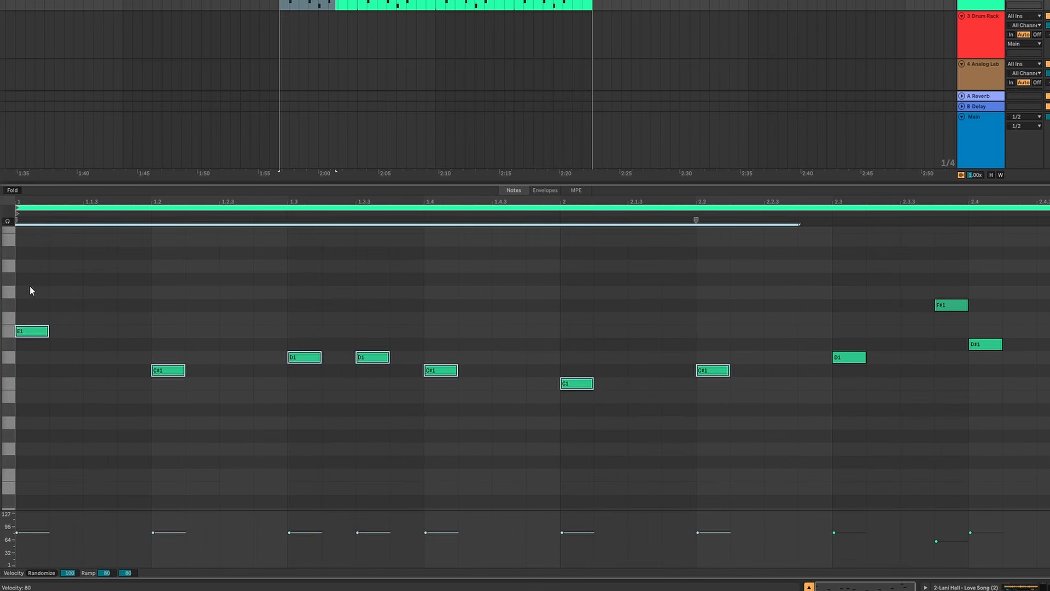
- Select all the notes in the first two bars of the Lani Hall - Love Song MIDI clip, from E1 to D#1
left_click_drag(179, 343, 790, 369)
left_click_drag(1006, 395, 1017, 402)
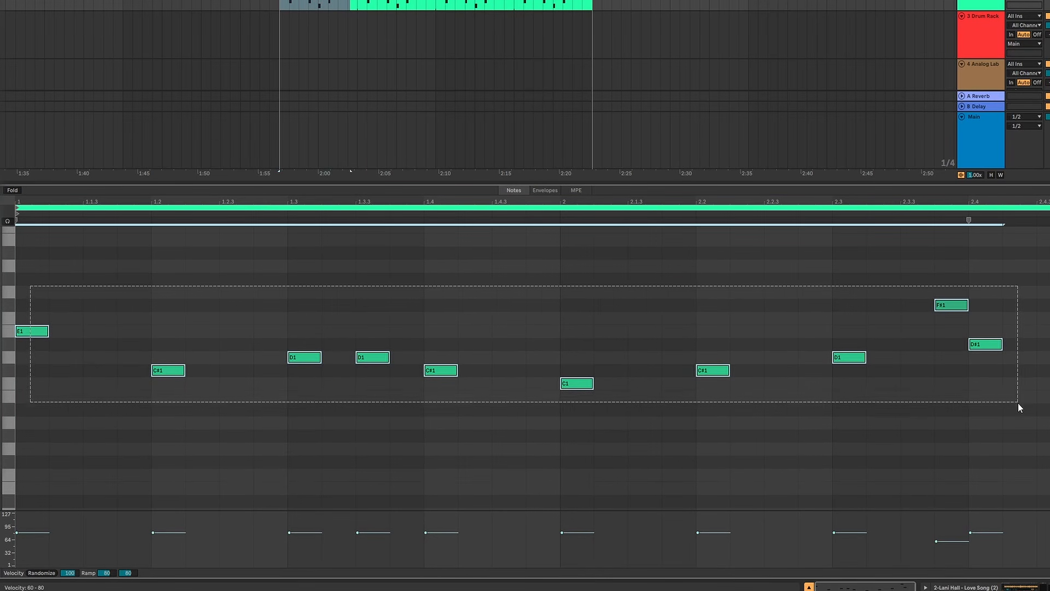